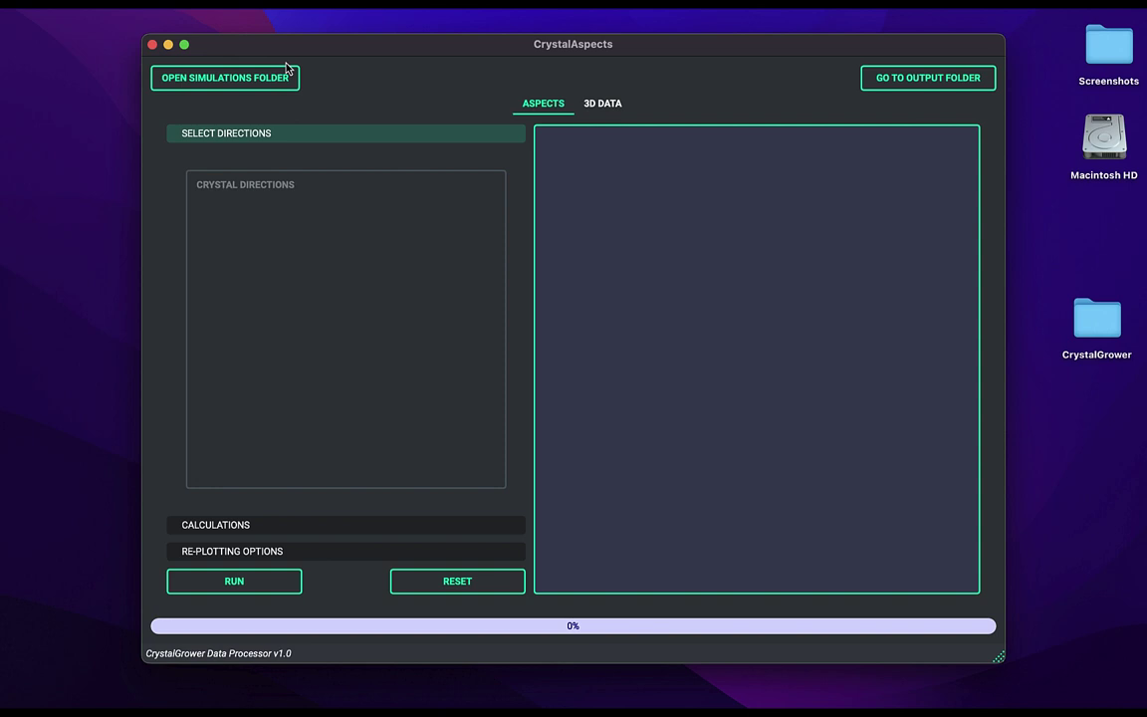
- Open the simulations folder chooser and browse to Desktop > CrystalGrower > ADIPIC
left_click(209, 77)
left_click_drag(328, 76, 328, 125)
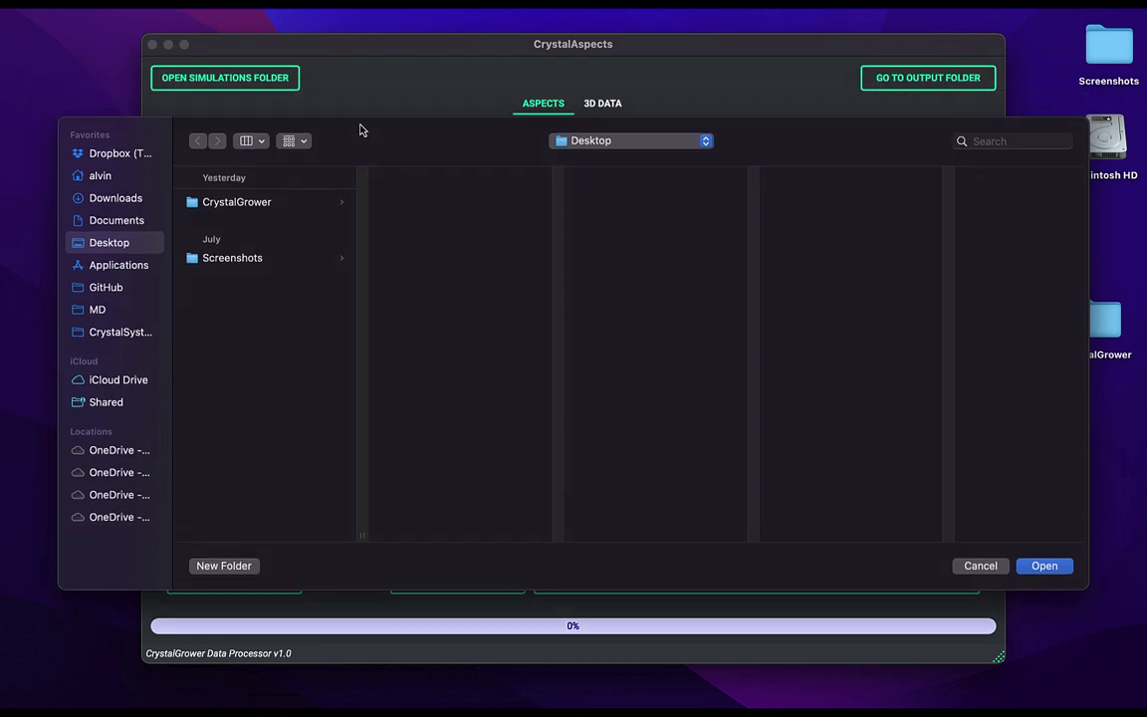
left_click(329, 202)
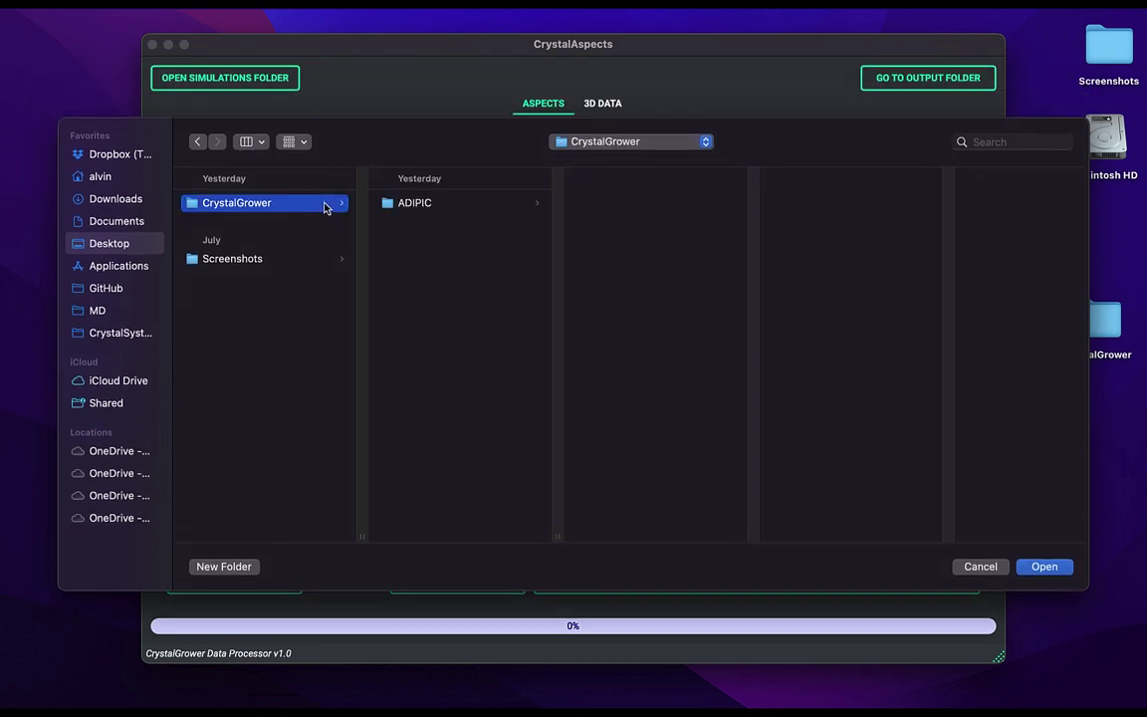
left_click(460, 206)
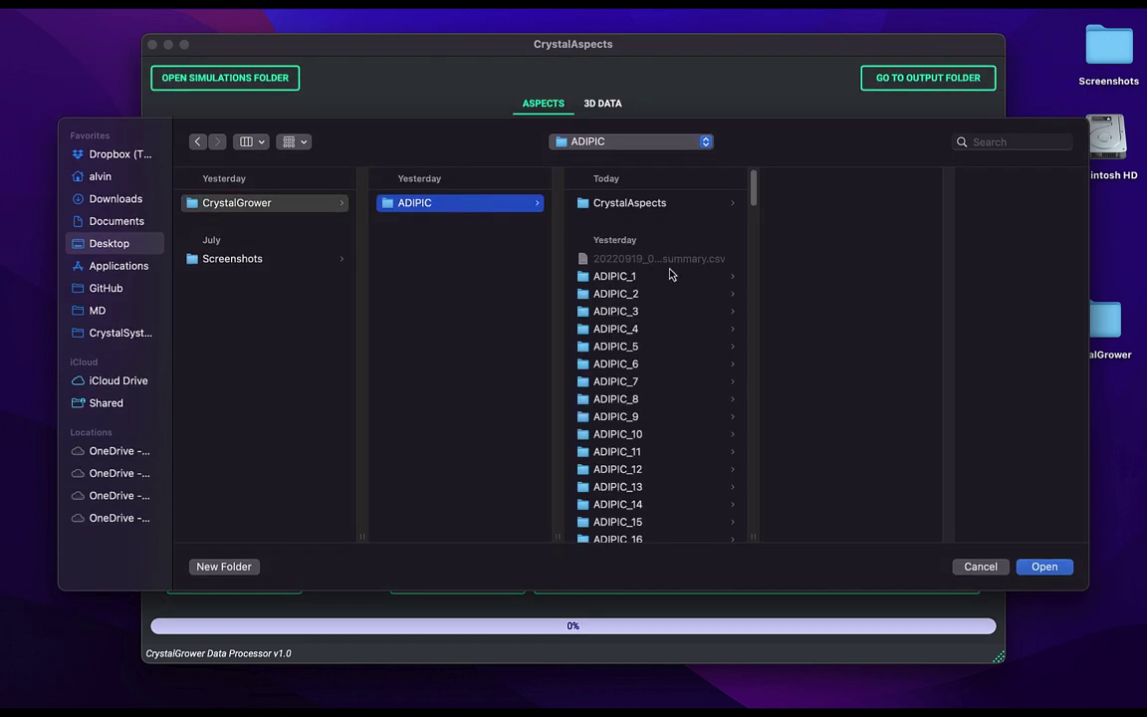
- Peek into XYZ_files, ADIPIC_242, ADIPIC_243 and ADIPIC_240, then select the ADIPIC folder
scroll(670, 275, "down", 20)
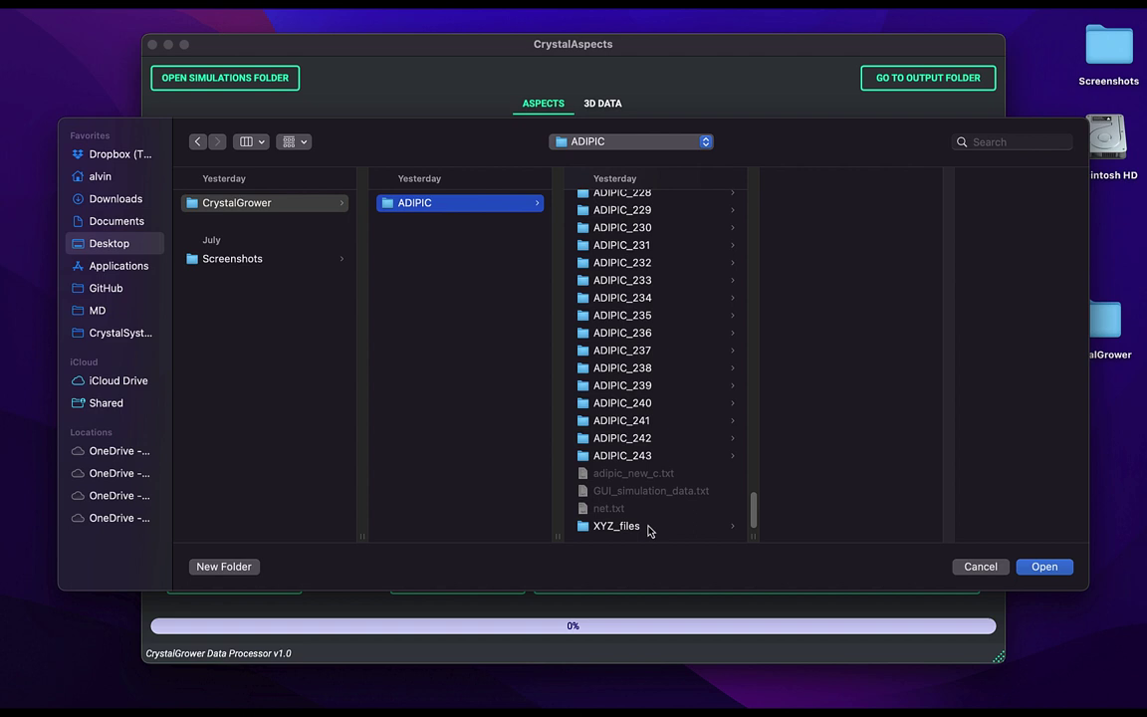
left_click(648, 527)
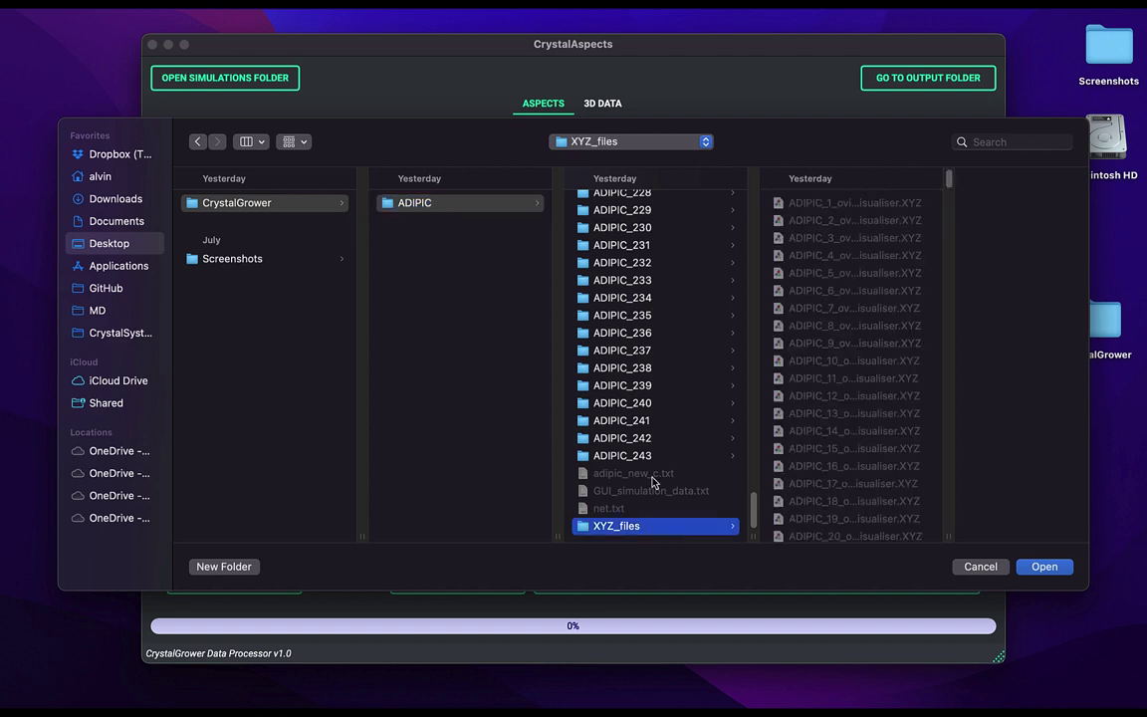
left_click(658, 437)
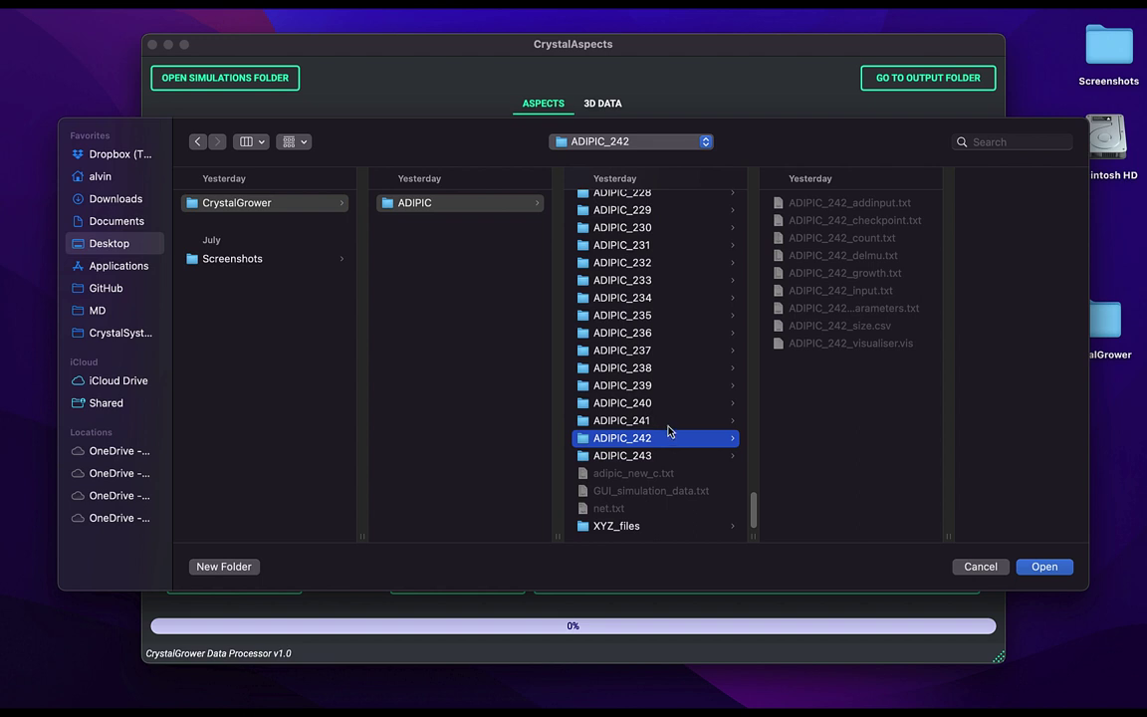
left_click(684, 527)
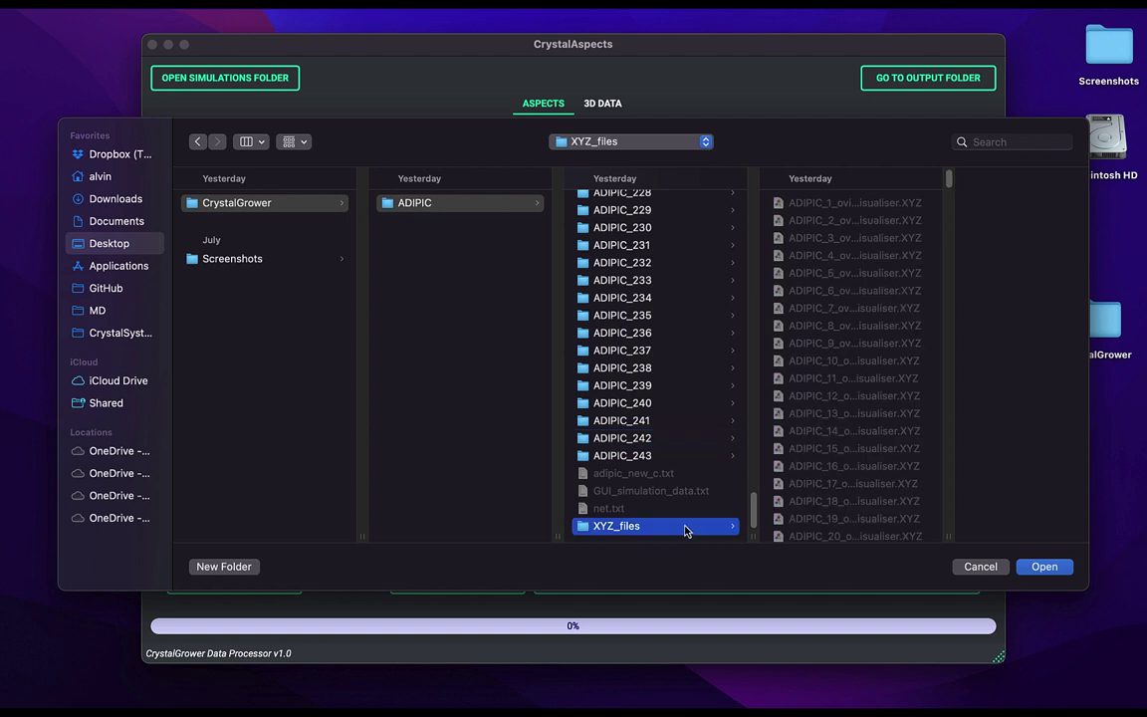
left_click(649, 458)
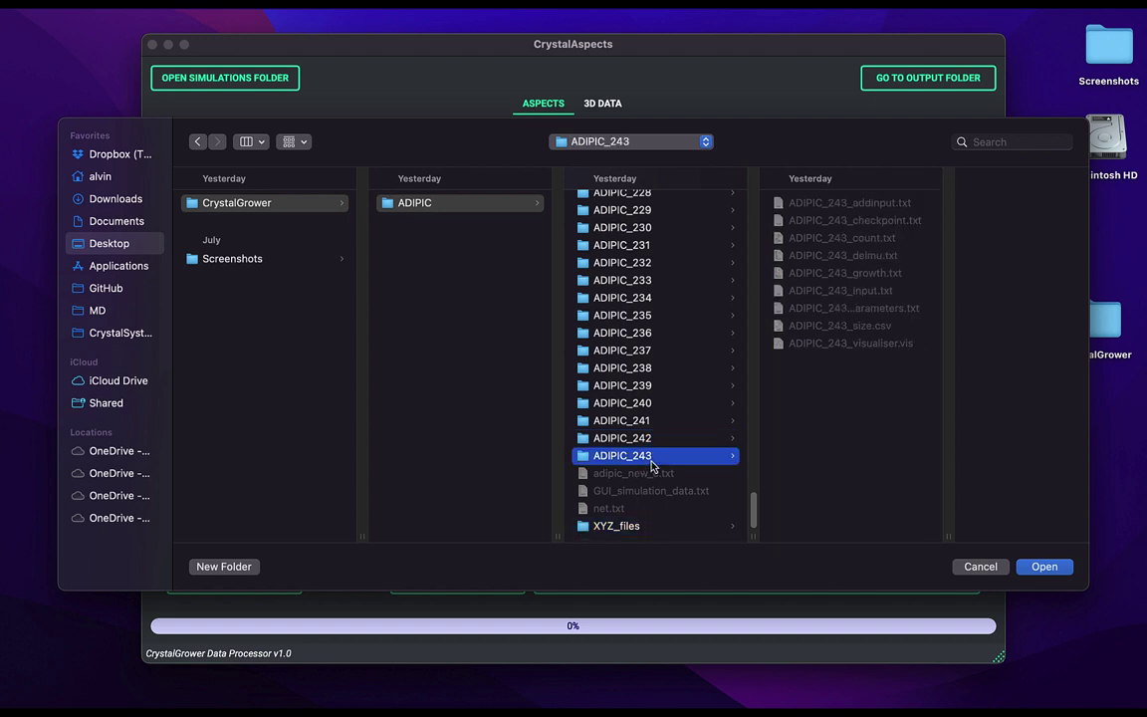
left_click(658, 404)
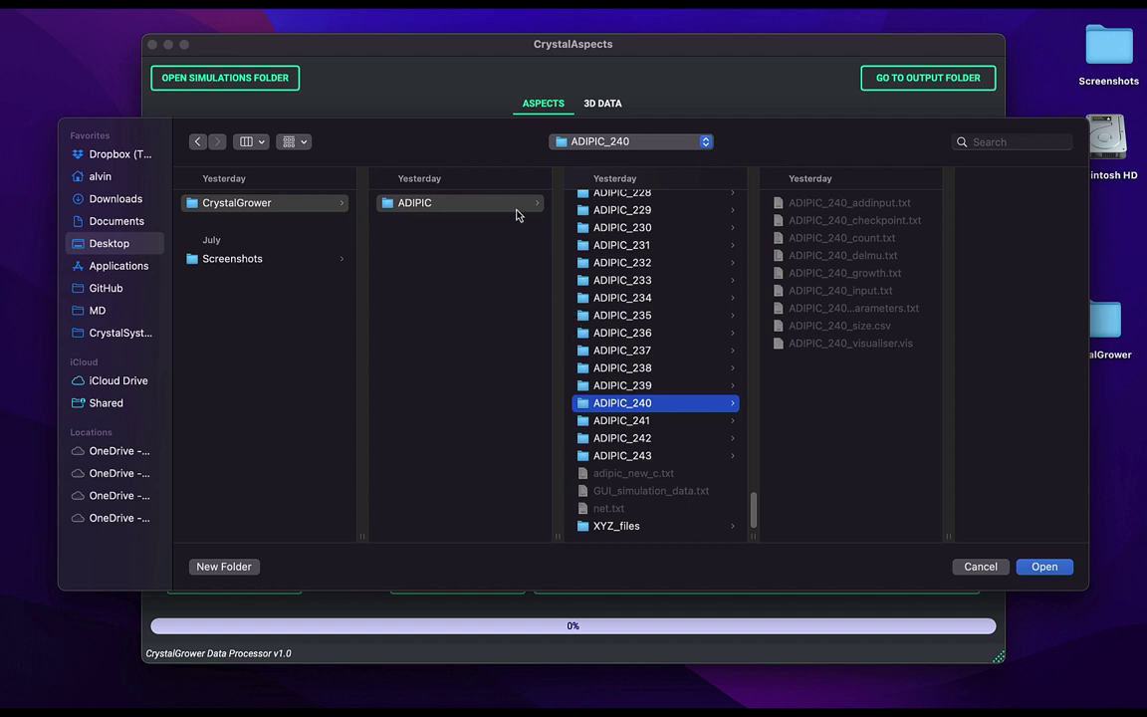
left_click(498, 205)
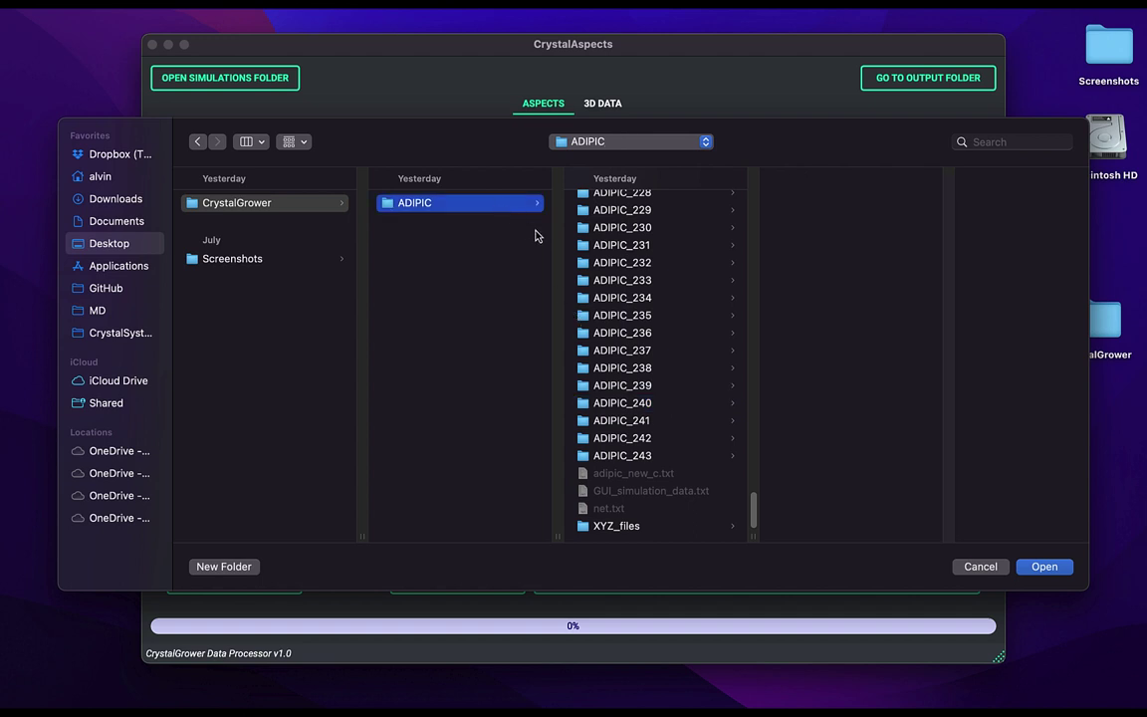
scroll(665, 310, "up", 10)
scroll(666, 310, "down", 10)
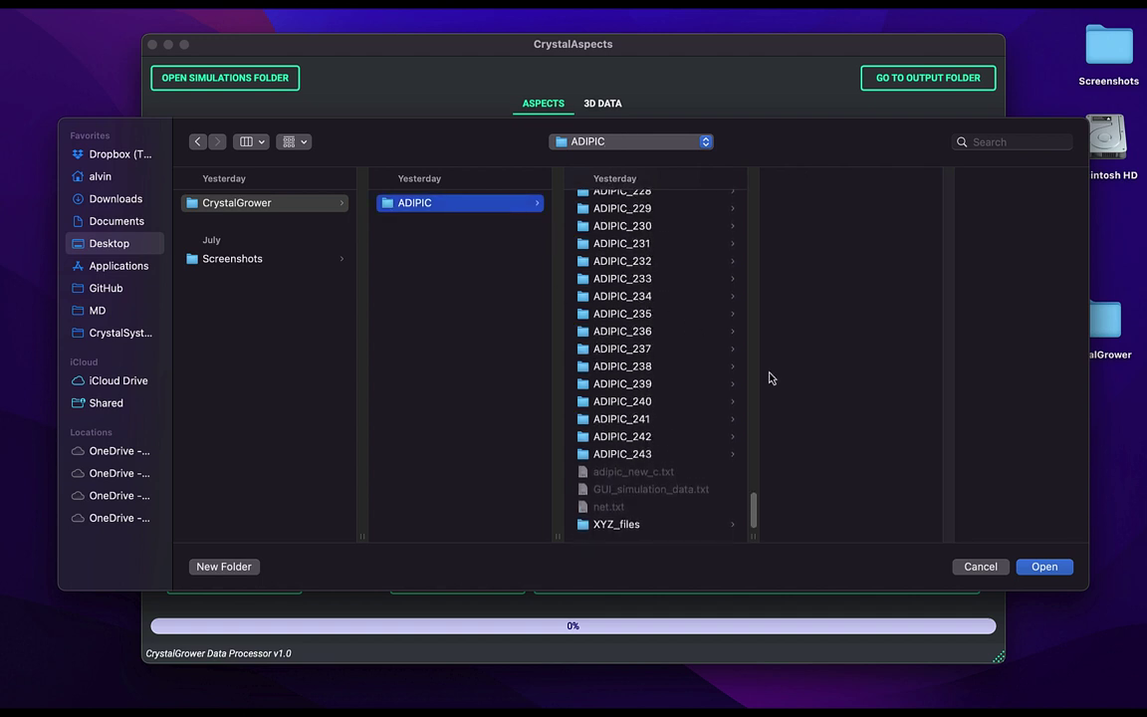
- Load ADIPIC, tick the 1 0 0, 1 0 -2 and 0 1 1 directions, and expand CALCULATIONS
left_click(1059, 571)
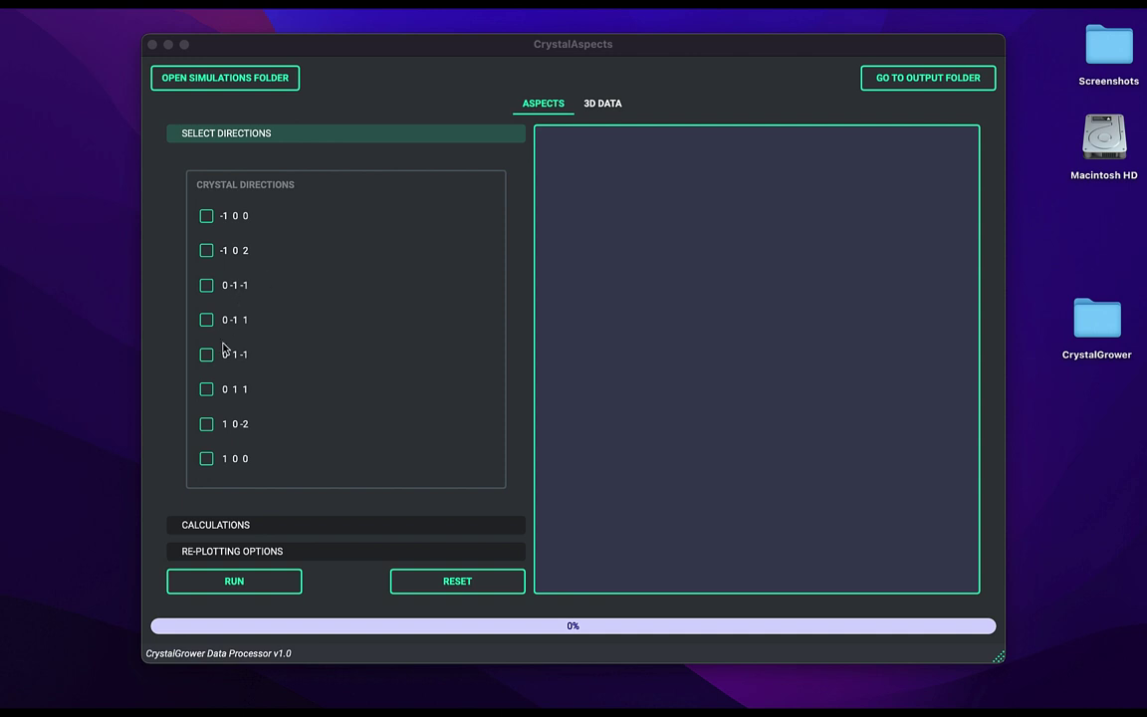
left_click(206, 458)
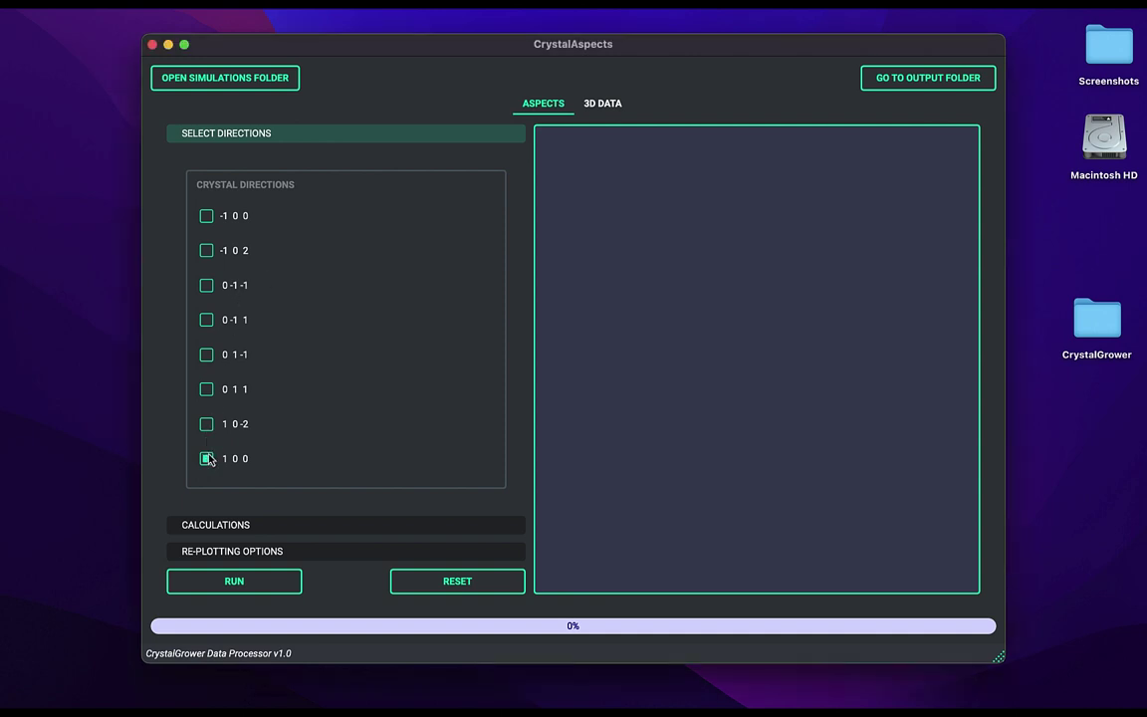
left_click(207, 428)
left_click(207, 390)
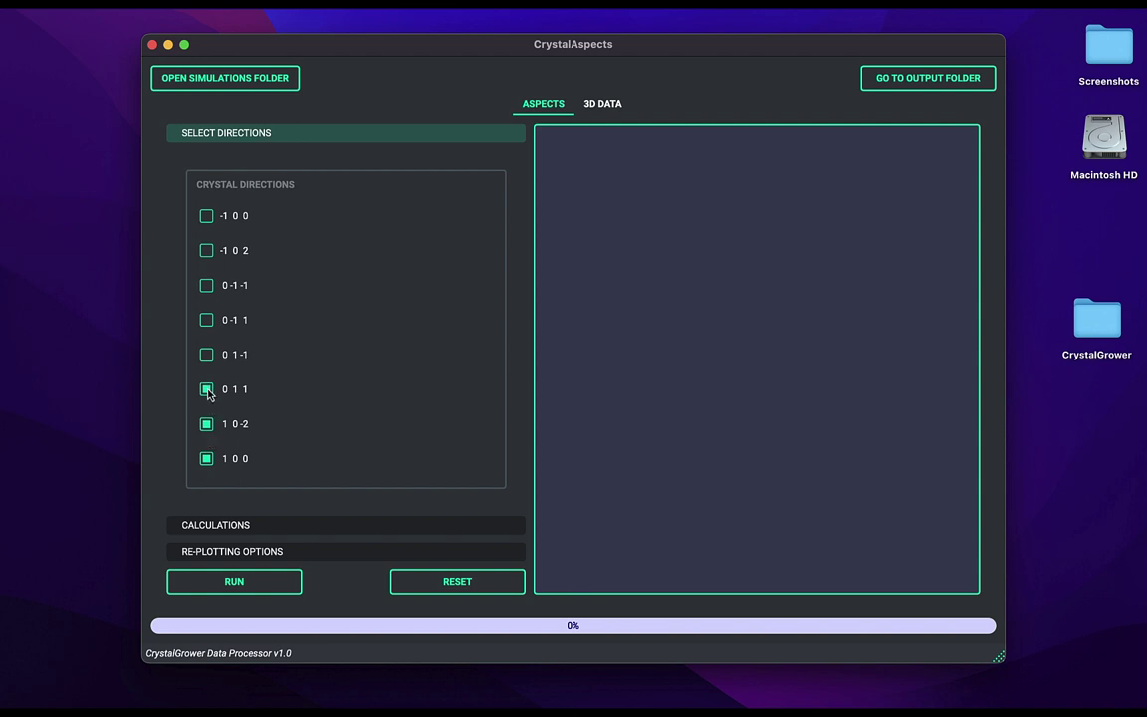
left_click(370, 525)
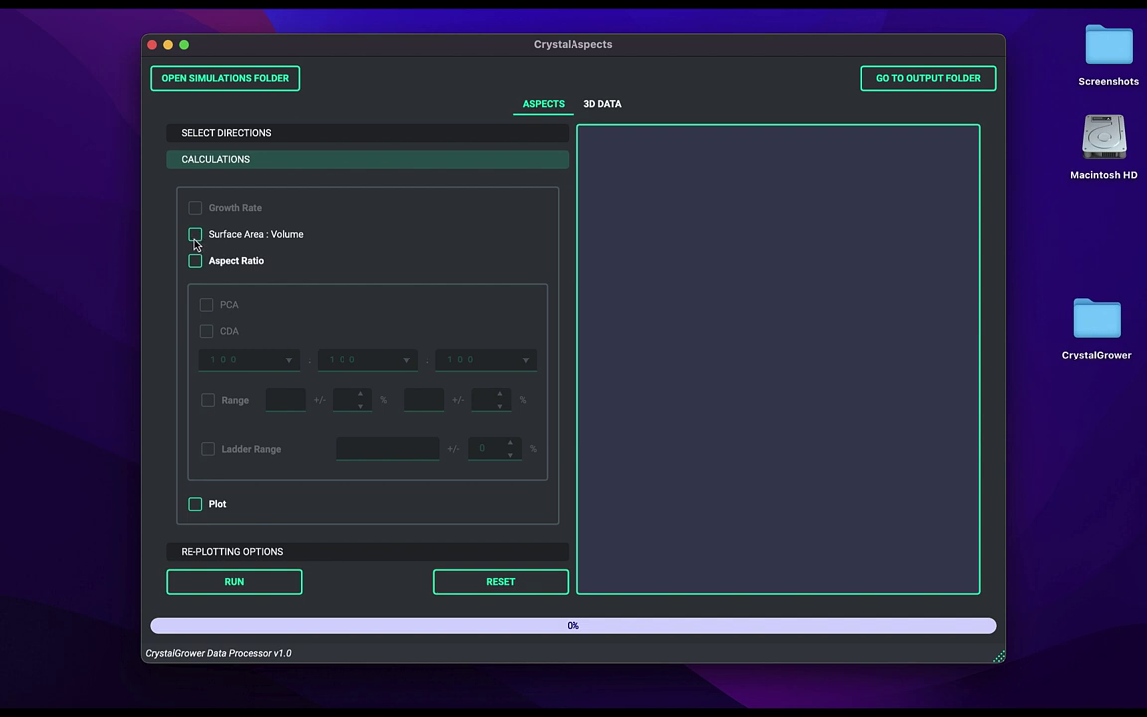
- Tick Surface Area : Volume and Aspect Ratio in the calculation options
left_click(195, 239)
left_click(195, 263)
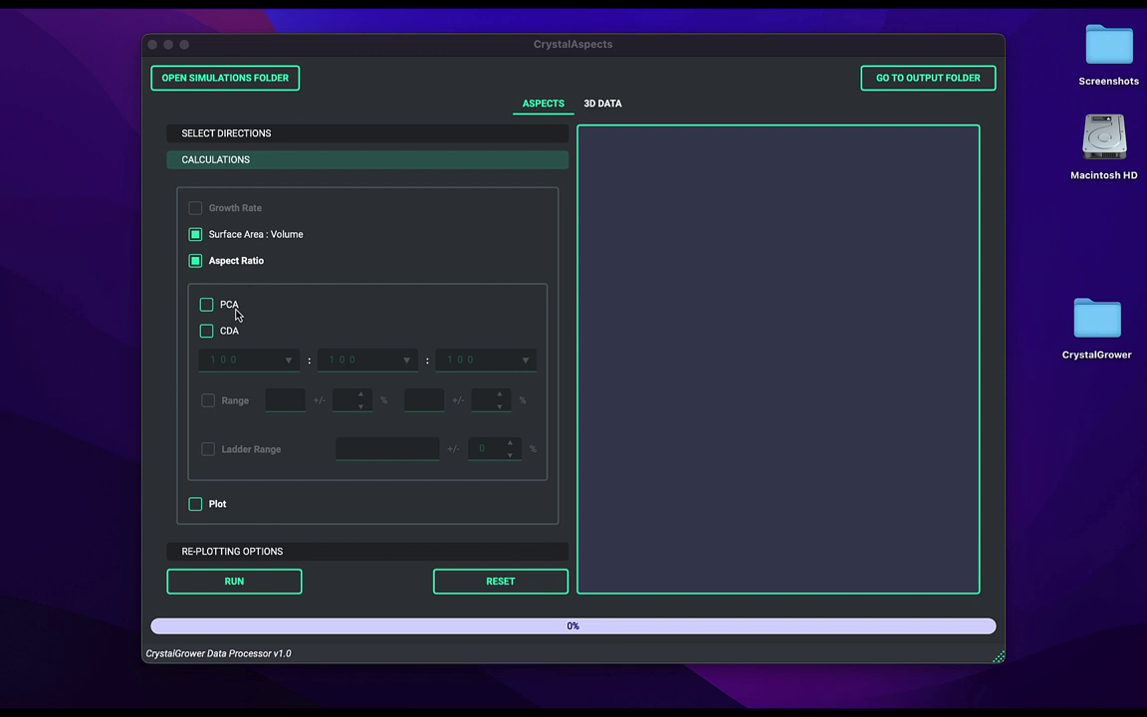
- Enable PCA and CDA with the CDA ratio set to 1 0 0 : 1 0 -2 : 0 1 1
left_click(236, 313)
left_click(221, 335)
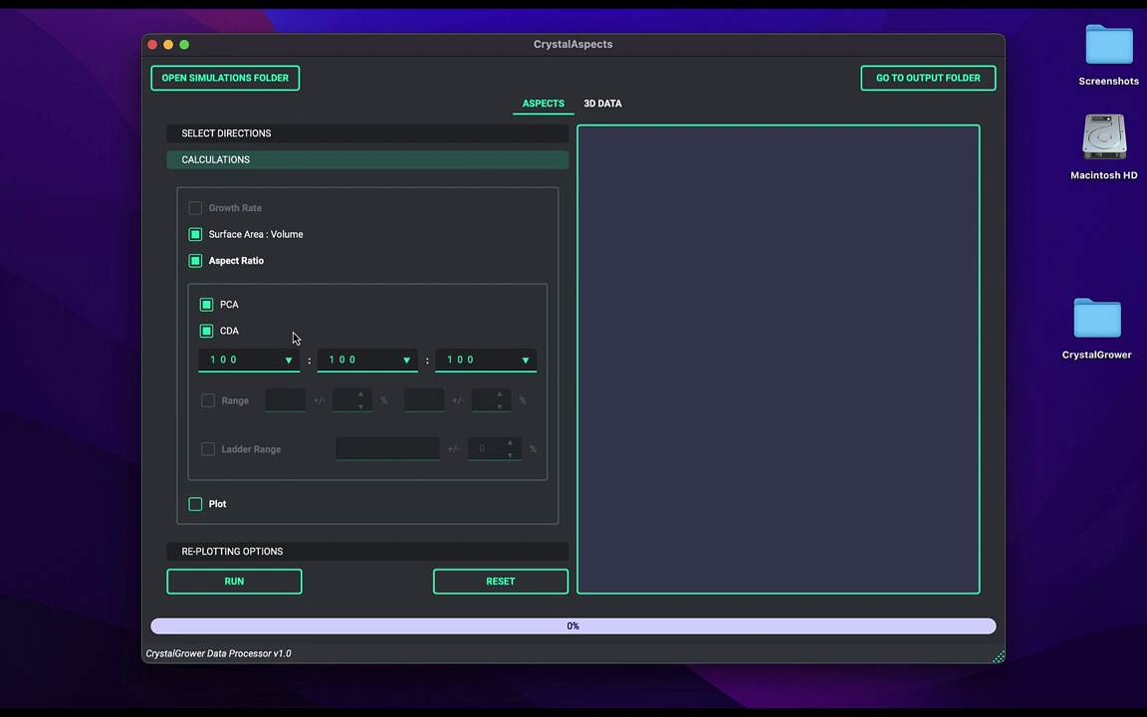
left_click(402, 362)
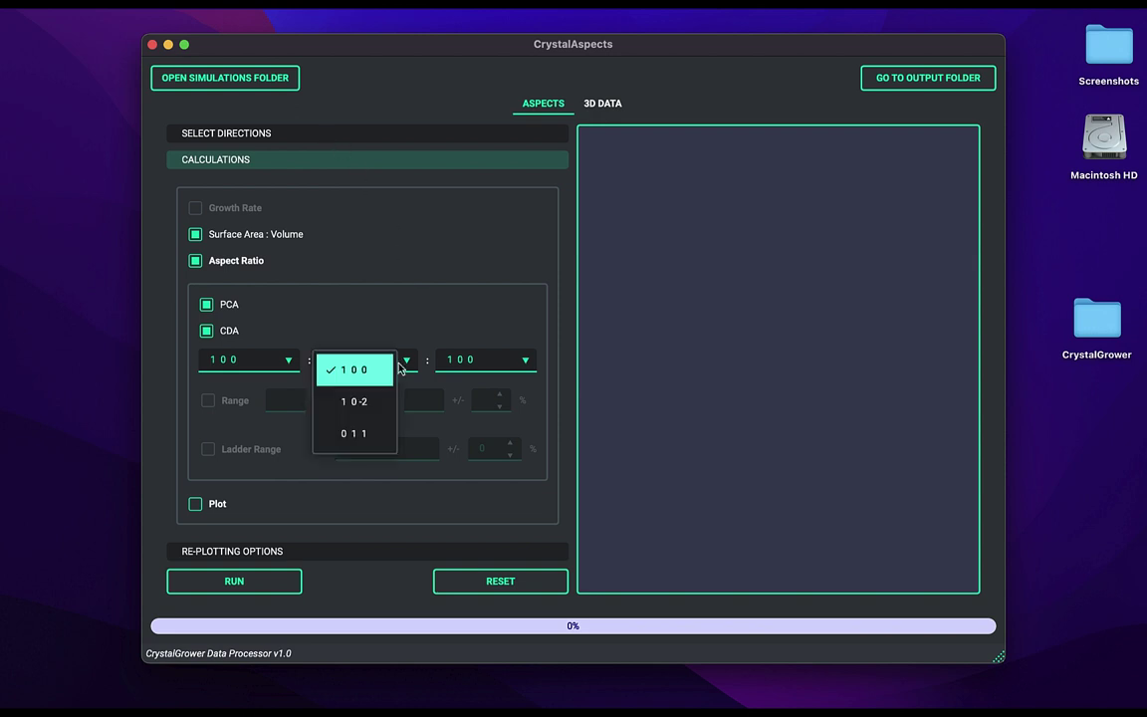
left_click(359, 400)
left_click(520, 363)
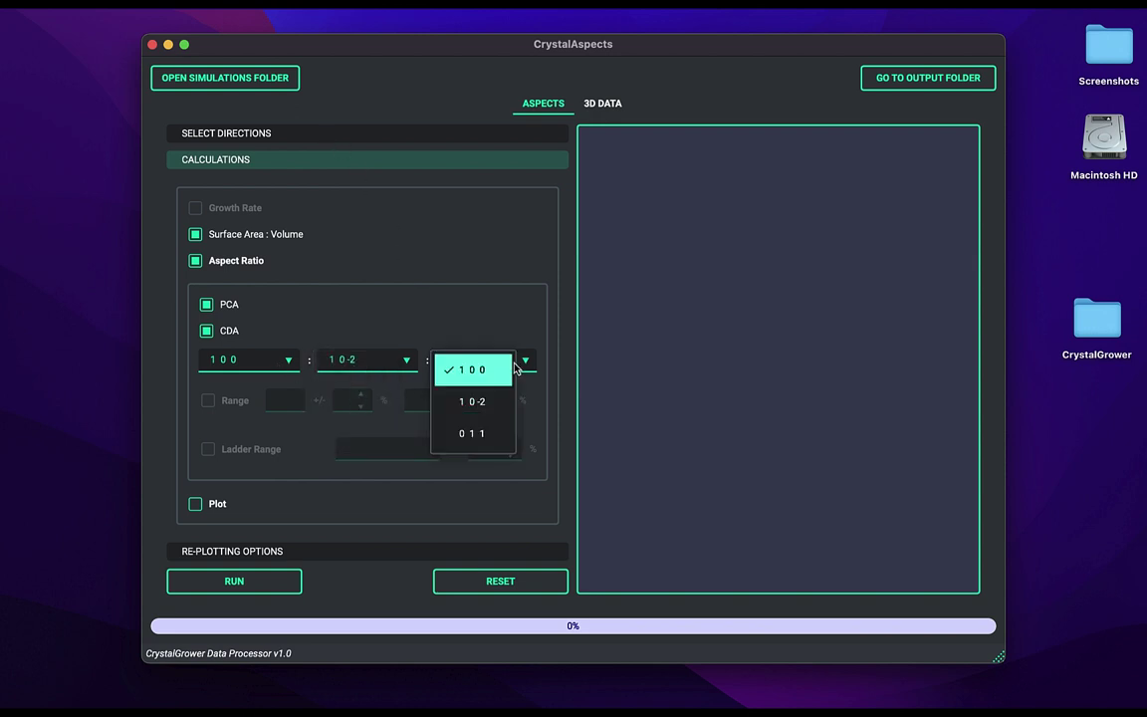
left_click(504, 443)
- Turn on Plot, run the calculations to 100%, and open the output folder
left_click(195, 504)
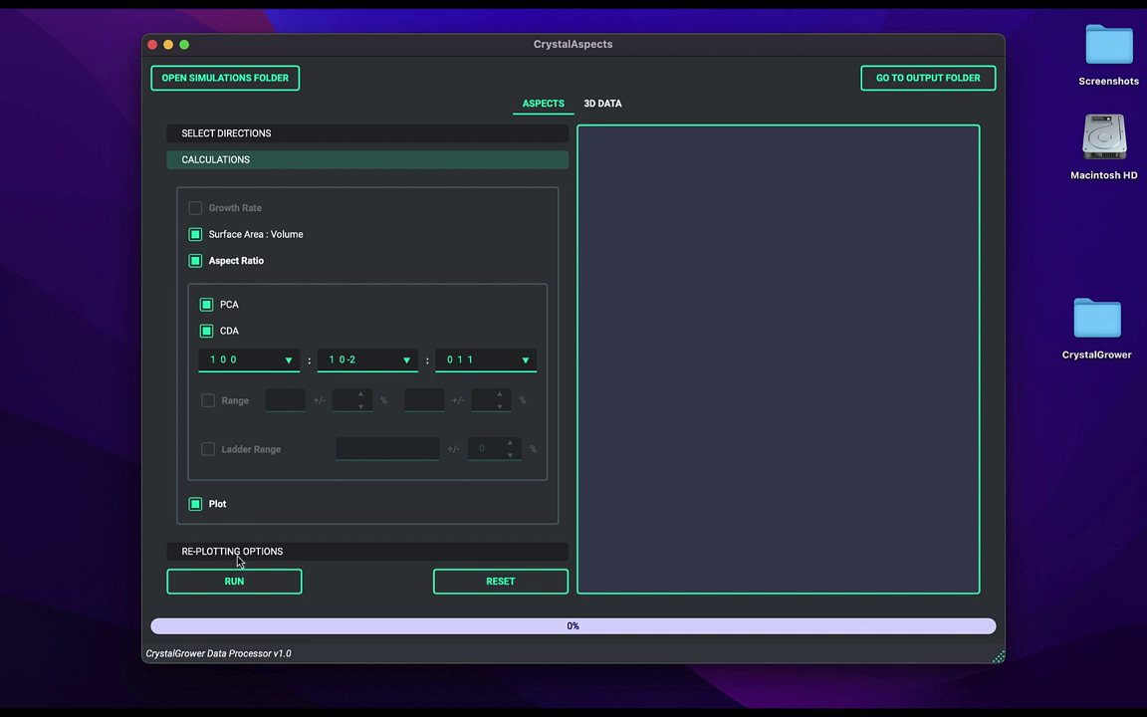
left_click(234, 581)
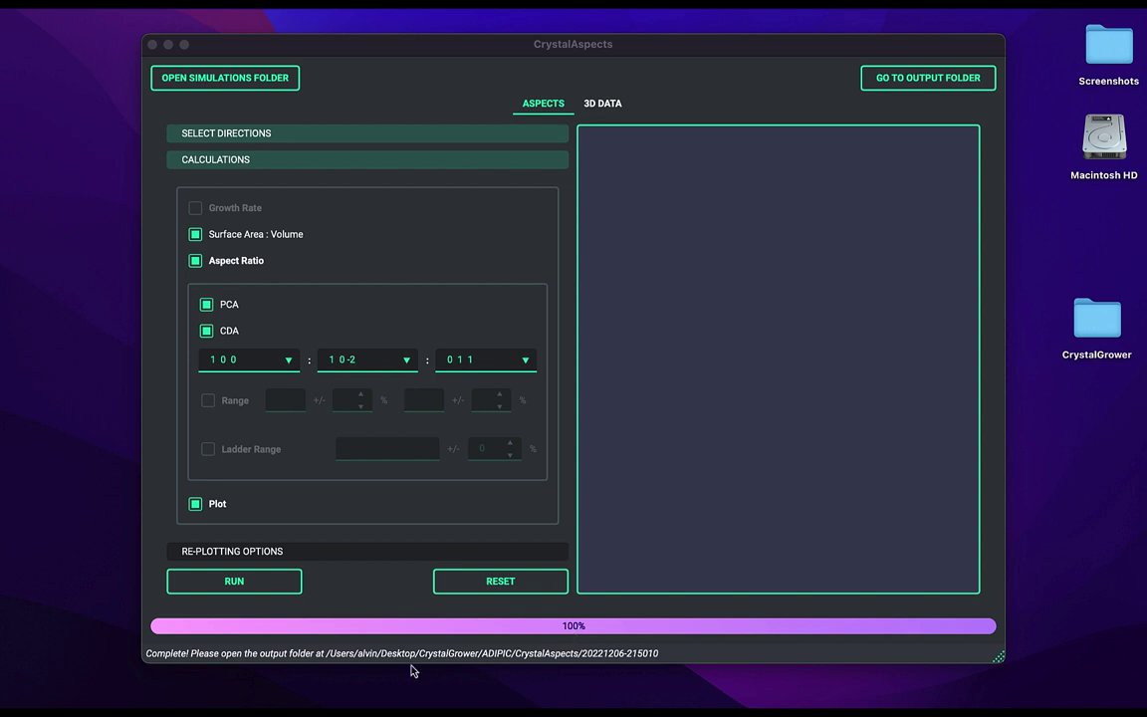
left_click(954, 82)
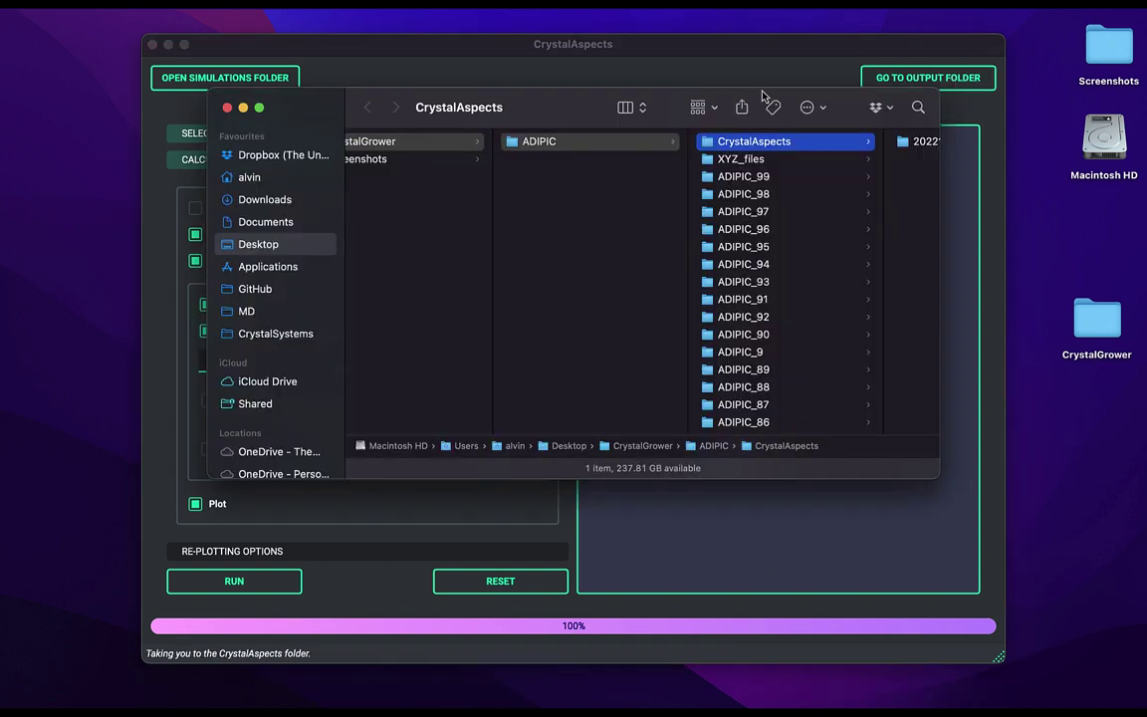
left_click_drag(763, 96, 692, 136)
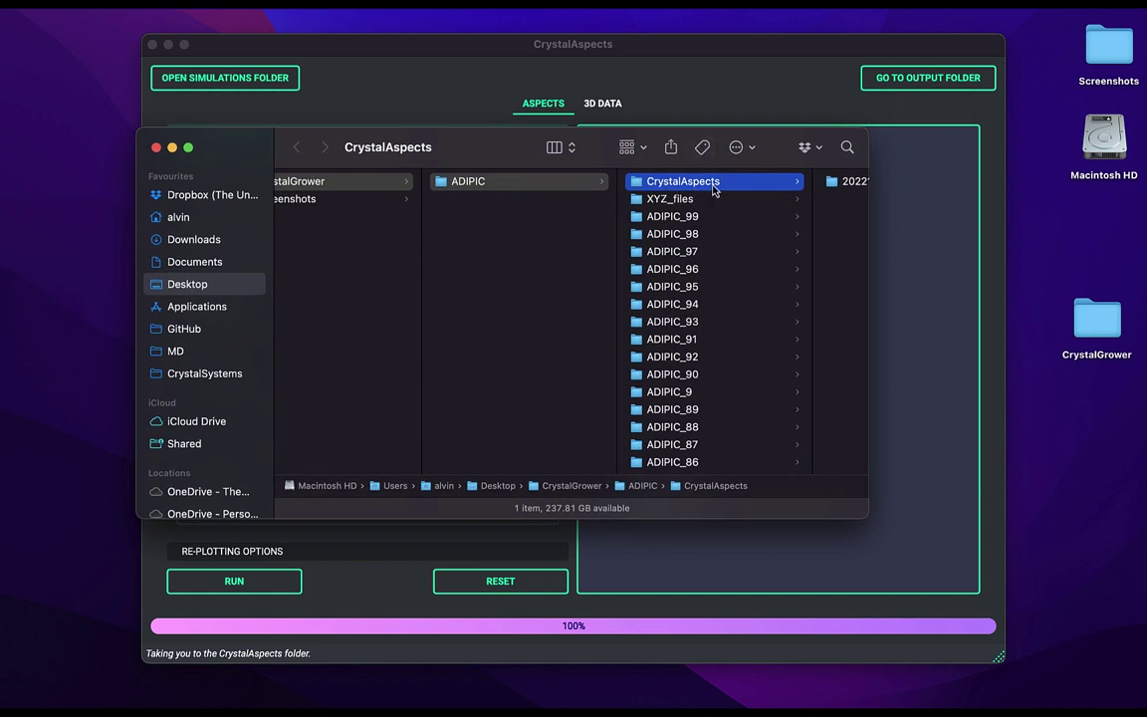
key("Right")
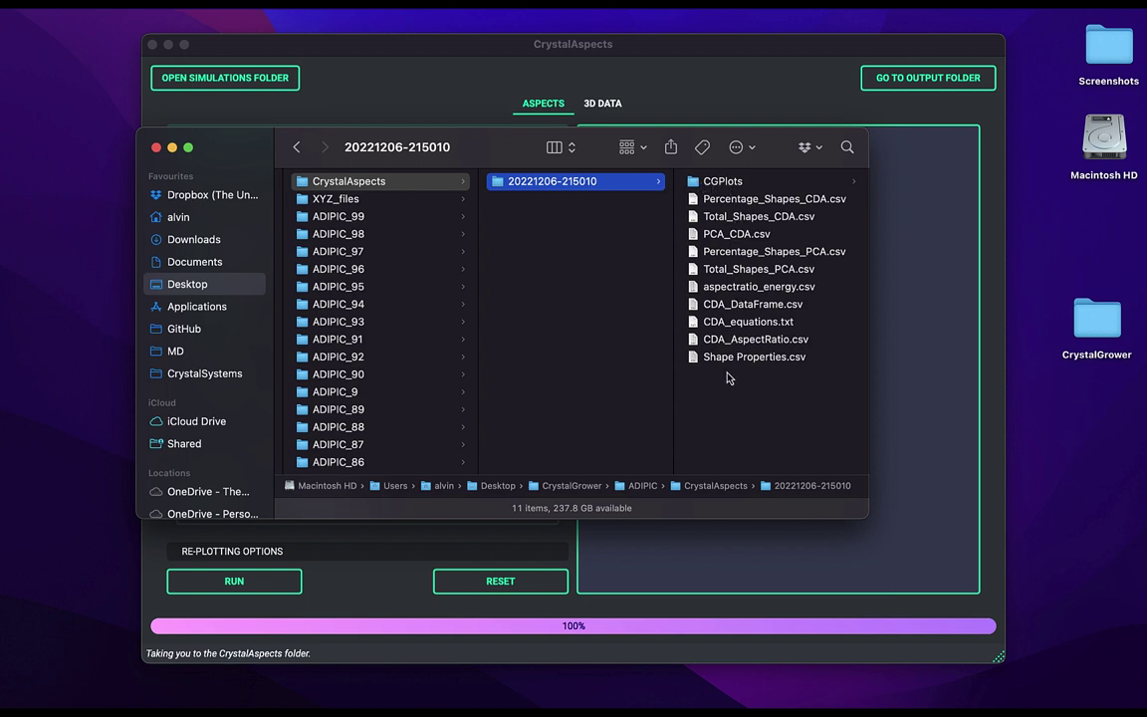
left_click(740, 183)
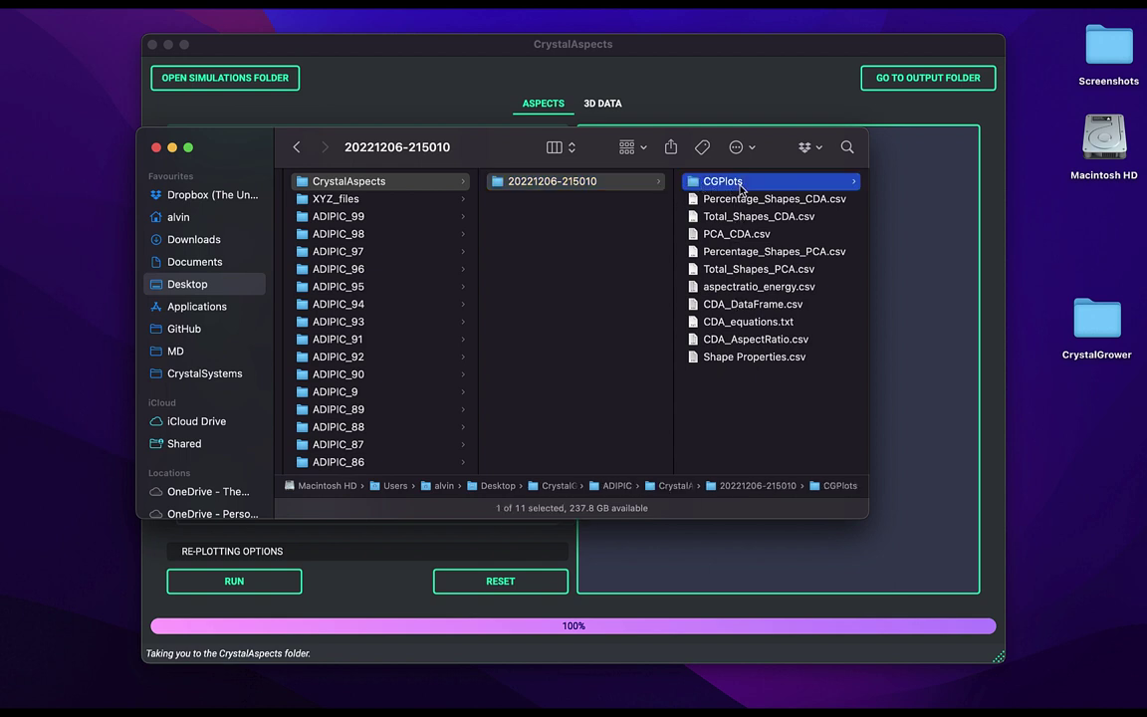
scroll(715, 278, "down", 3)
scroll(715, 279, "down", 3)
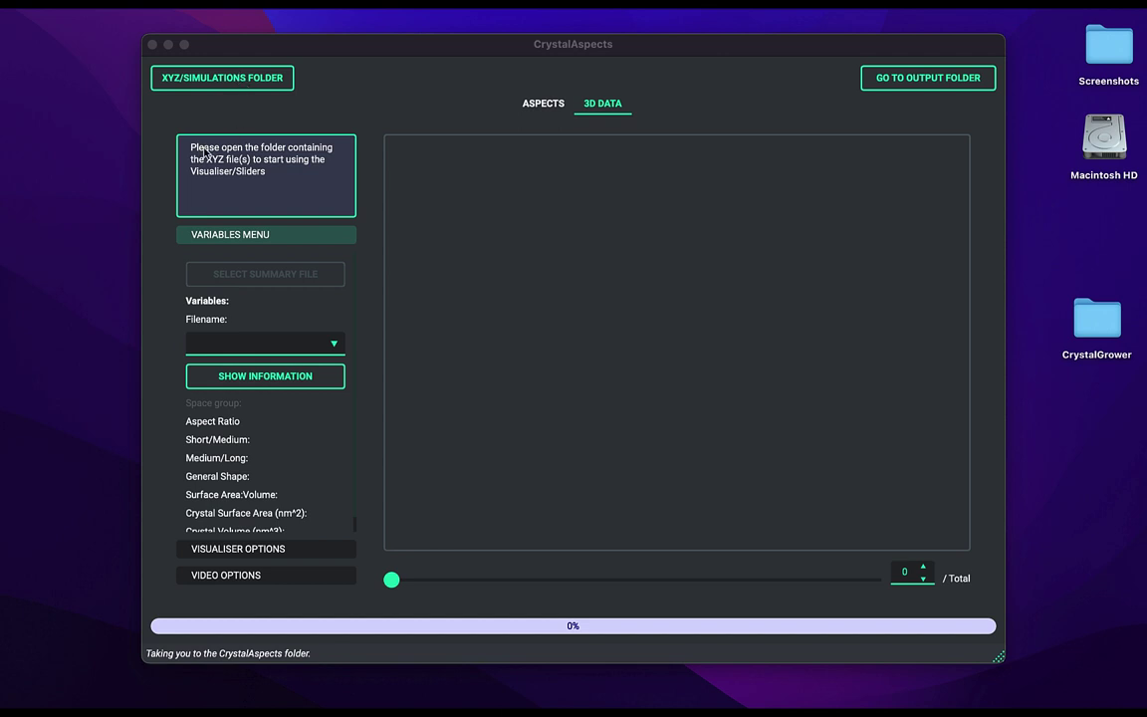
- Open the XYZ folder chooser and navigate from the Desktop to CrystalGrower > ADIPIC
left_click(212, 86)
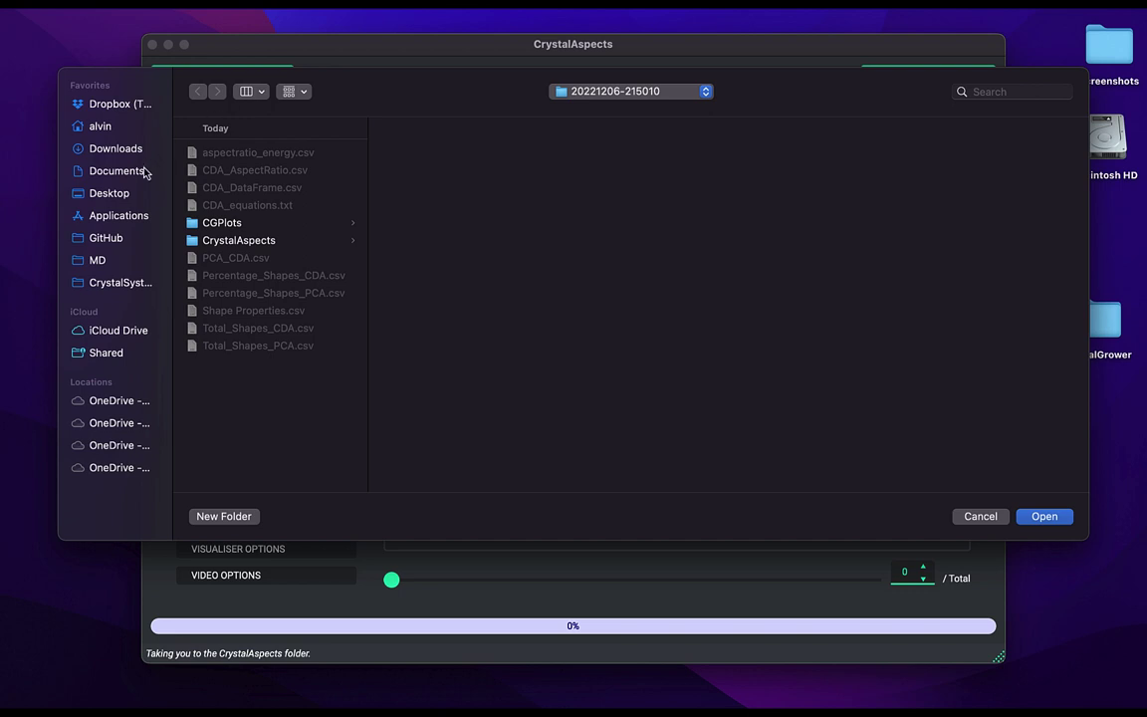
left_click(110, 193)
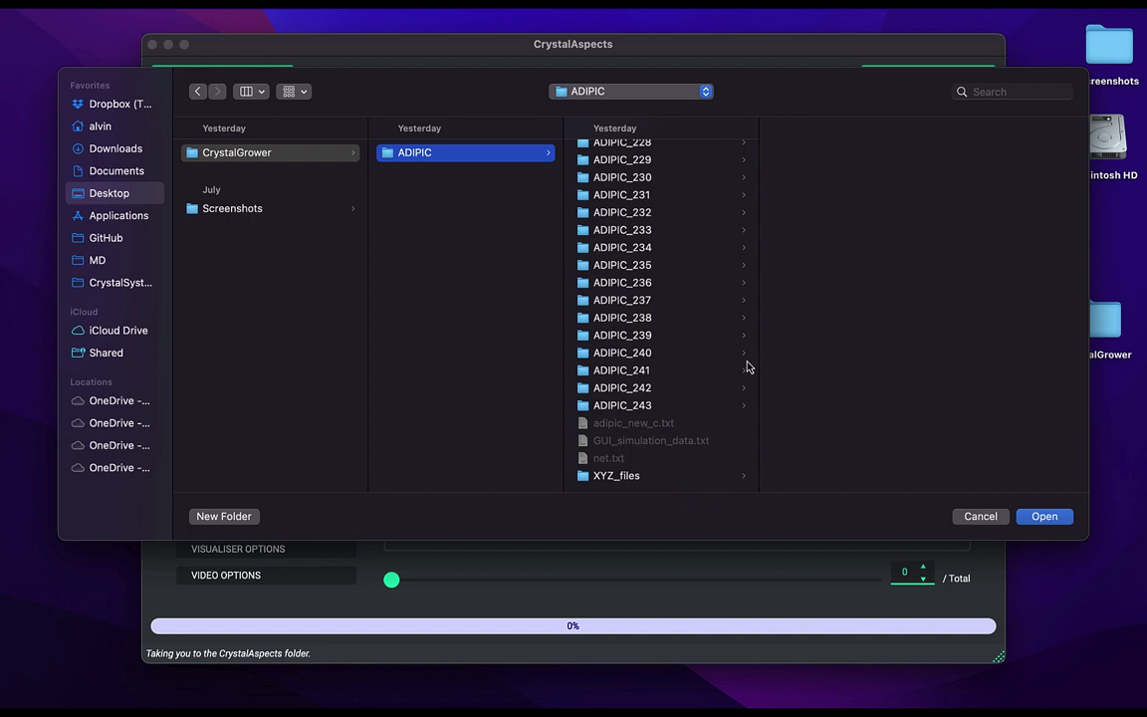
- Load the ADIPIC XYZ files and orbit the rendered crystal to another angle
left_click(1058, 520)
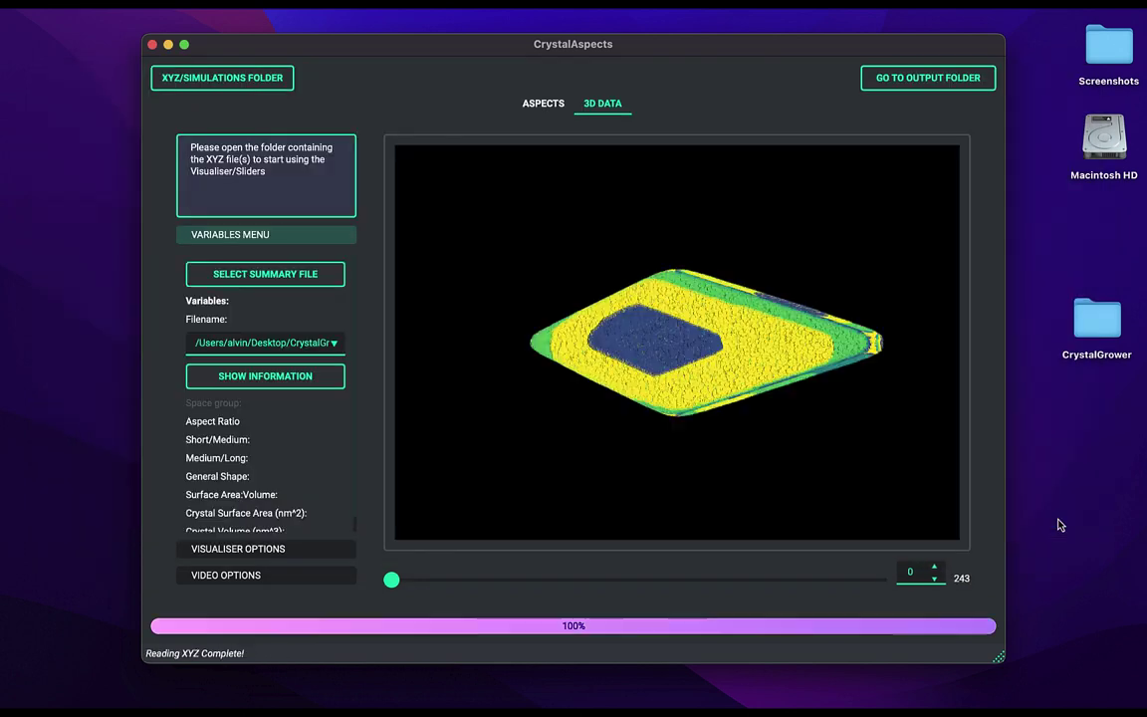
left_click_drag(851, 360, 750, 379)
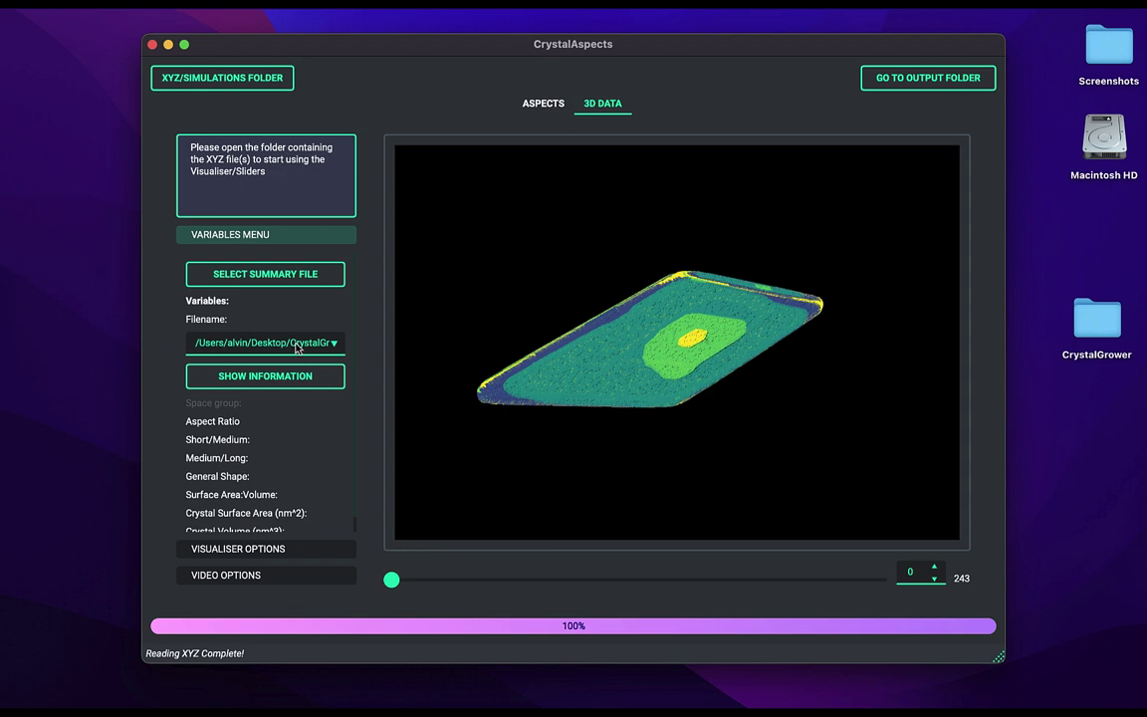
- Load the 20220919_014805_summary.csv summary file
left_click(301, 284)
left_click(274, 209)
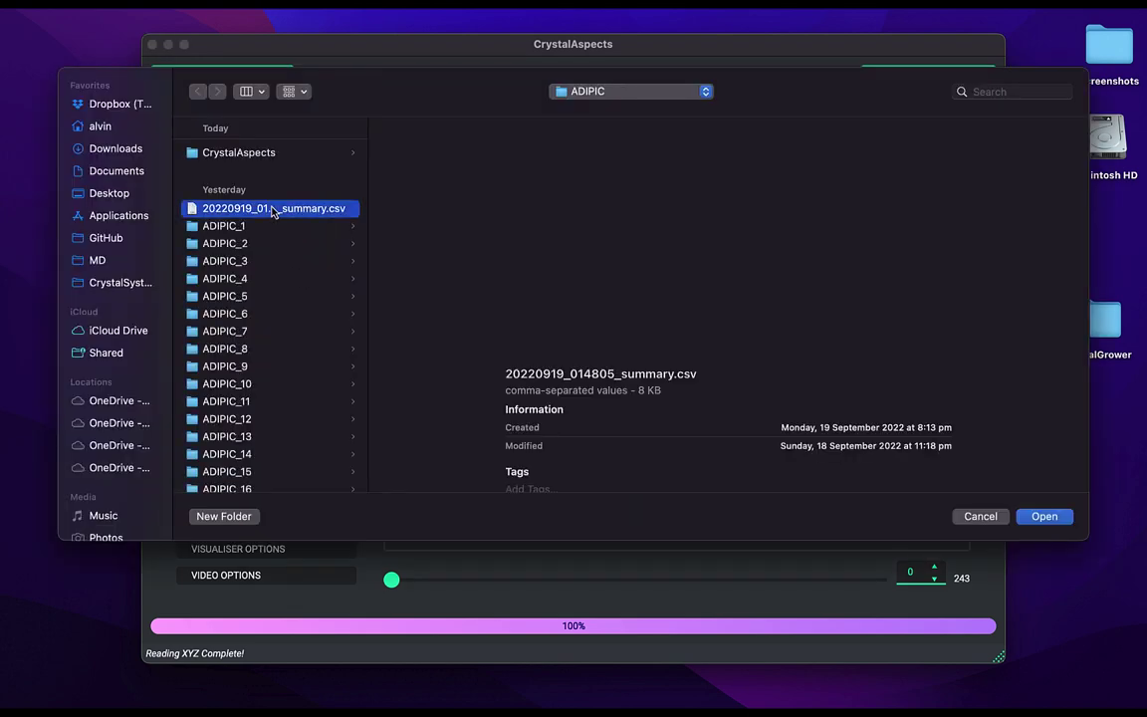
left_click(1035, 520)
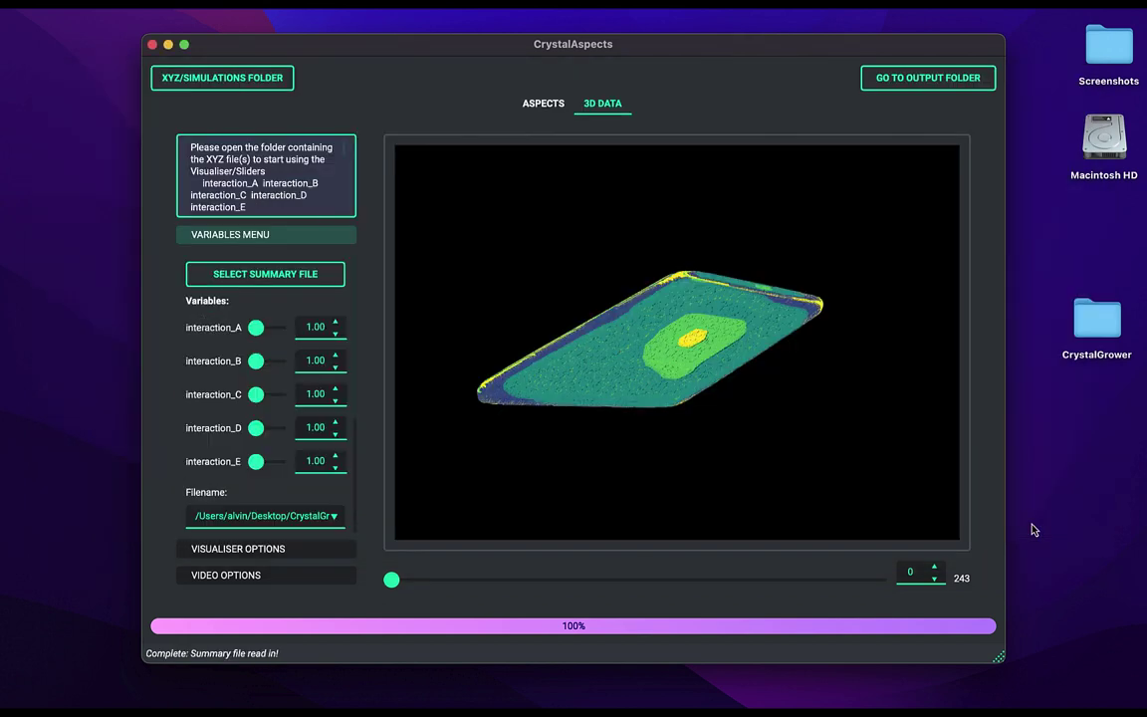
- Set interaction_A to 1.00 and interaction_B–E to 3.00, then rotate the crystal
double_click(338, 327)
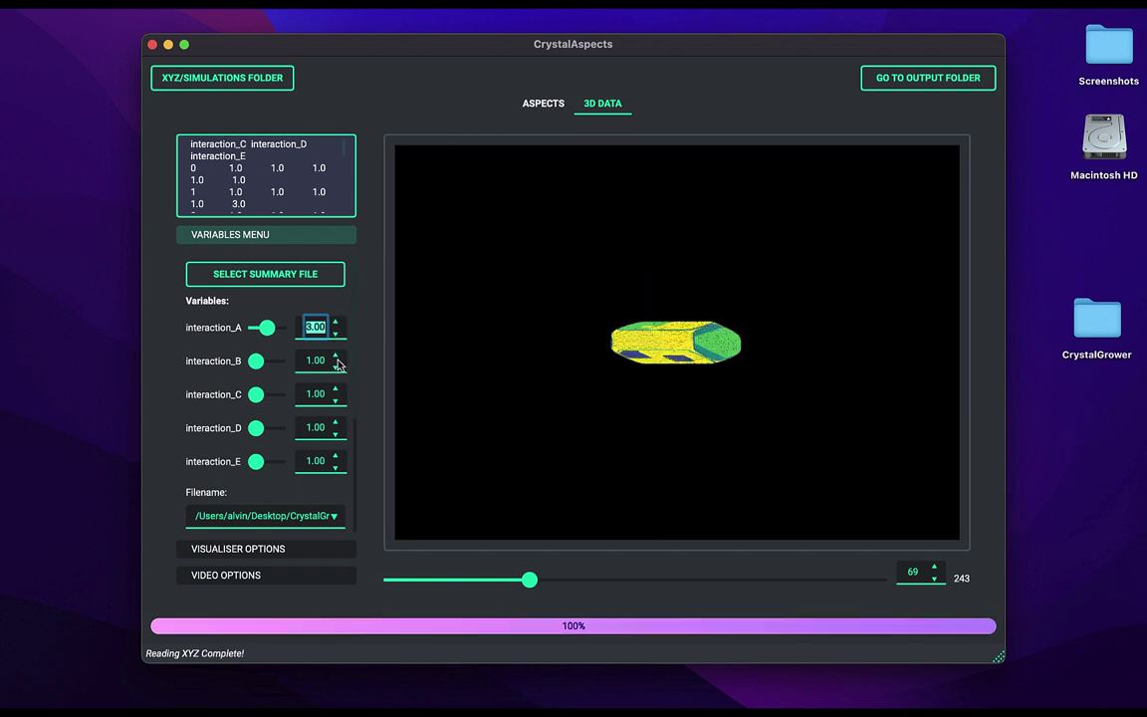
left_click(337, 367)
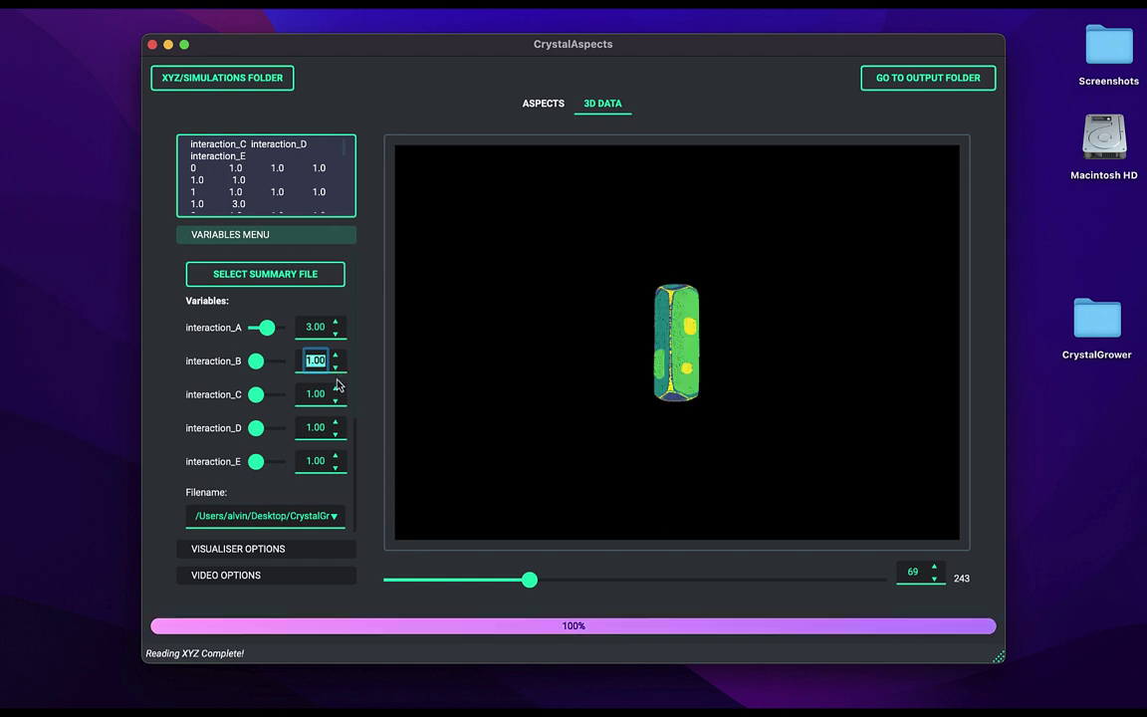
left_click(337, 394)
scroll(337, 395, "up", 4)
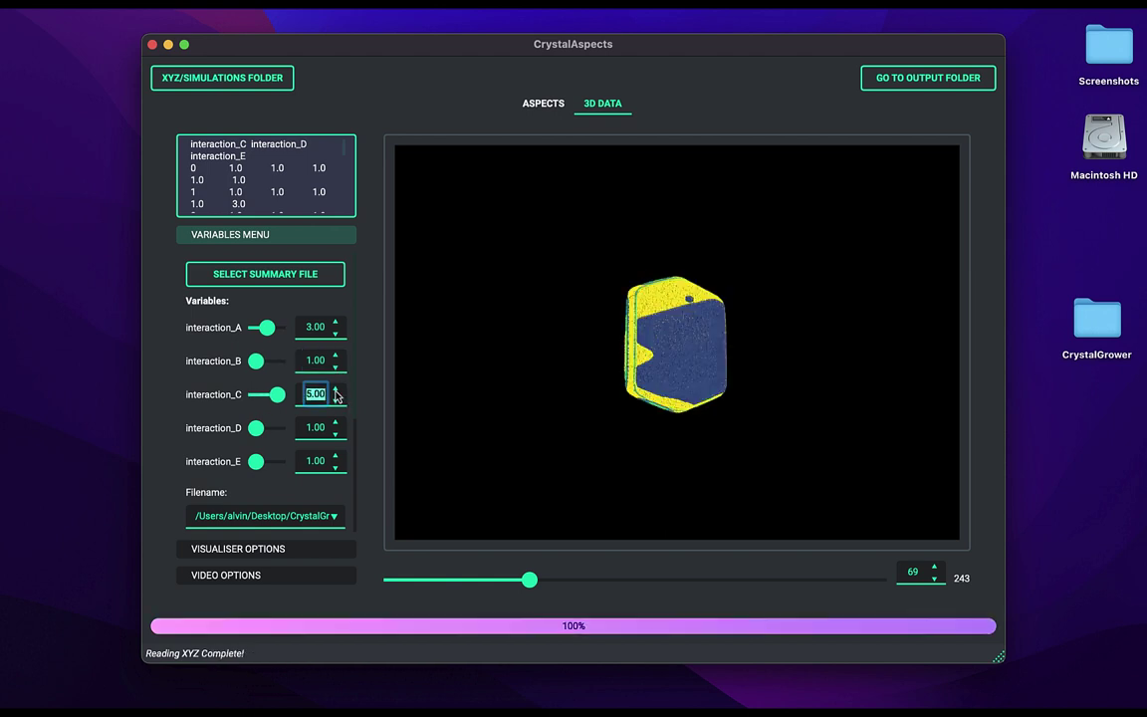
left_click_drag(518, 379, 561, 355)
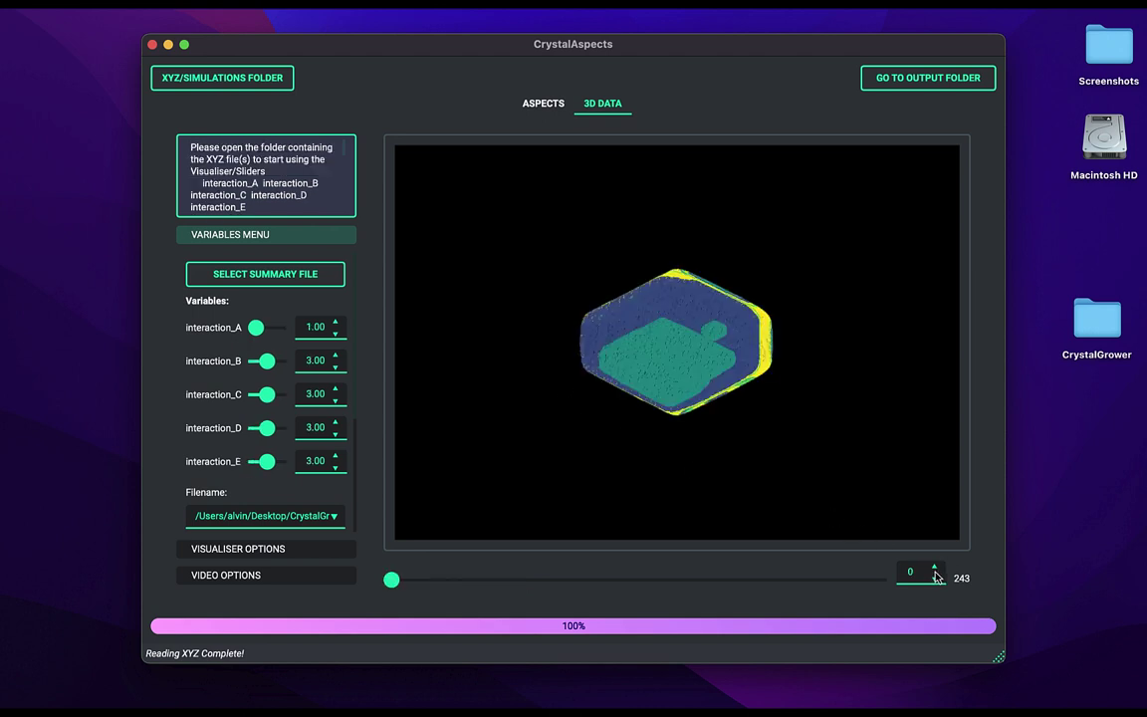
- Select the ADIPIC_219 XYZ file and scrub to frame 69 of 243
left_click(315, 524)
scroll(361, 461, "down", 20)
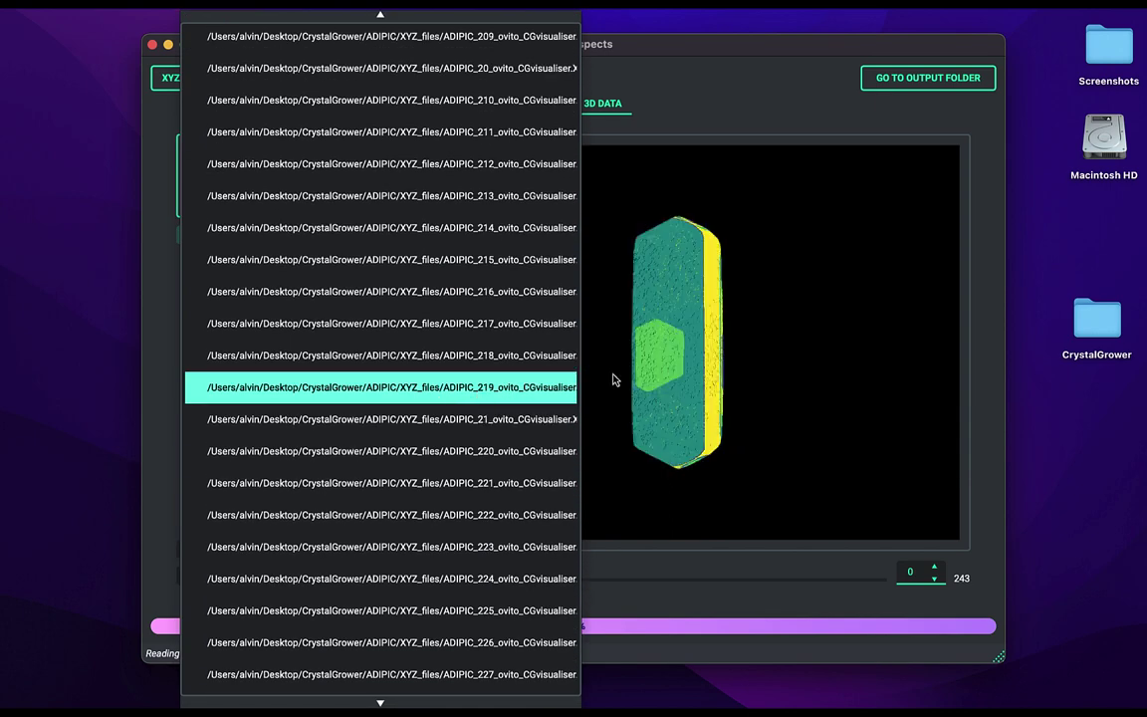
left_click(545, 429)
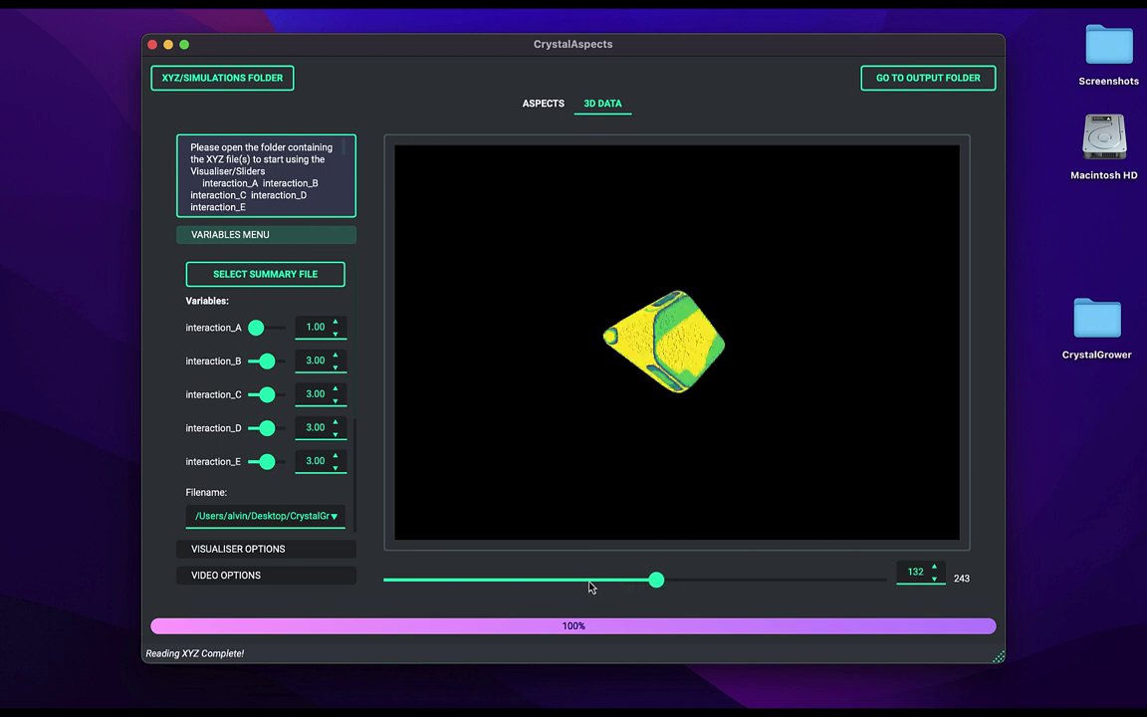
left_click(528, 582)
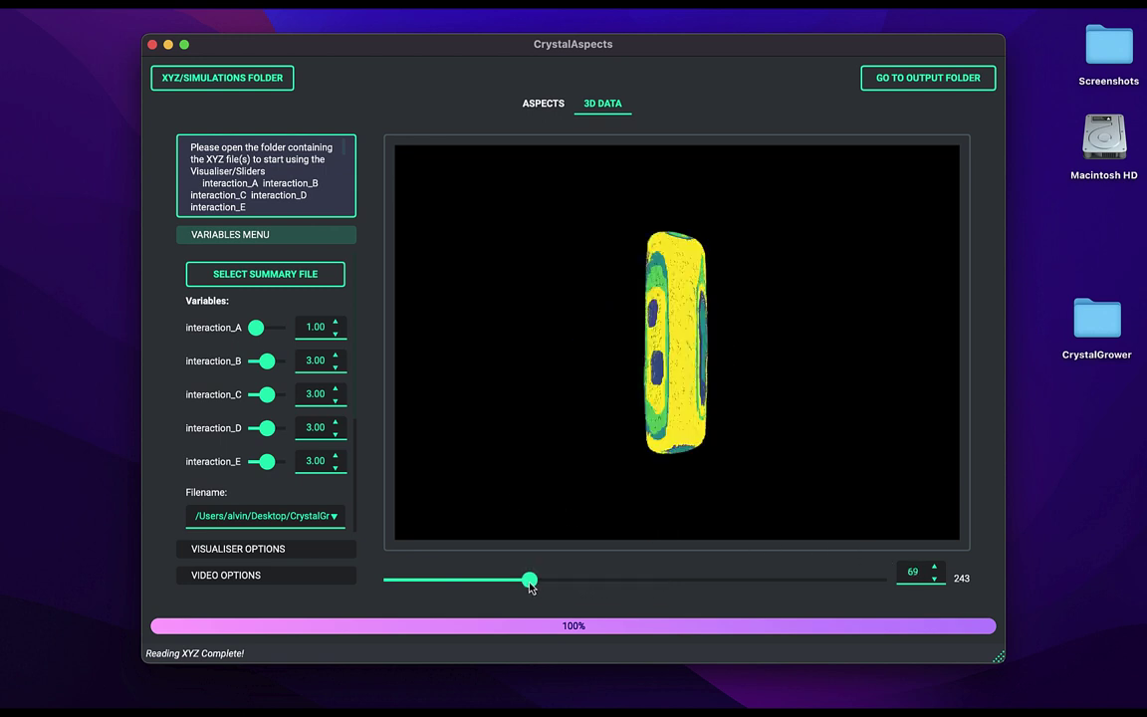
- Enlarge the rendered crystal points with the Point Size slider in Visualiser Options
left_click(310, 554)
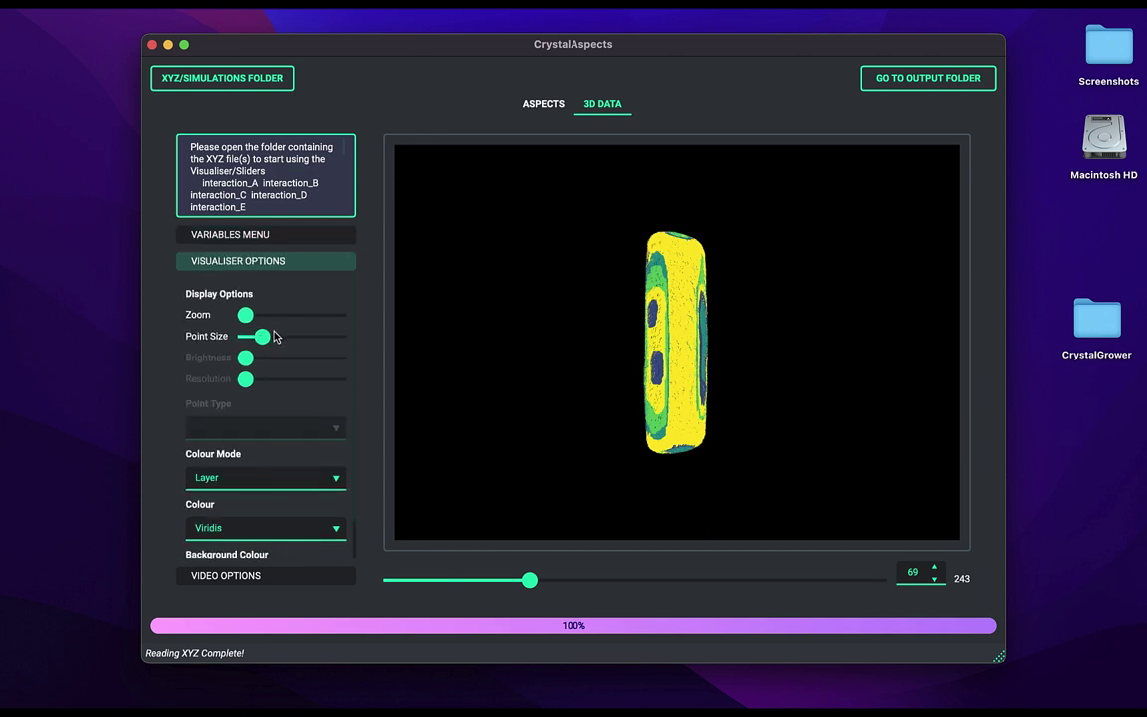
left_click_drag(266, 341, 247, 322)
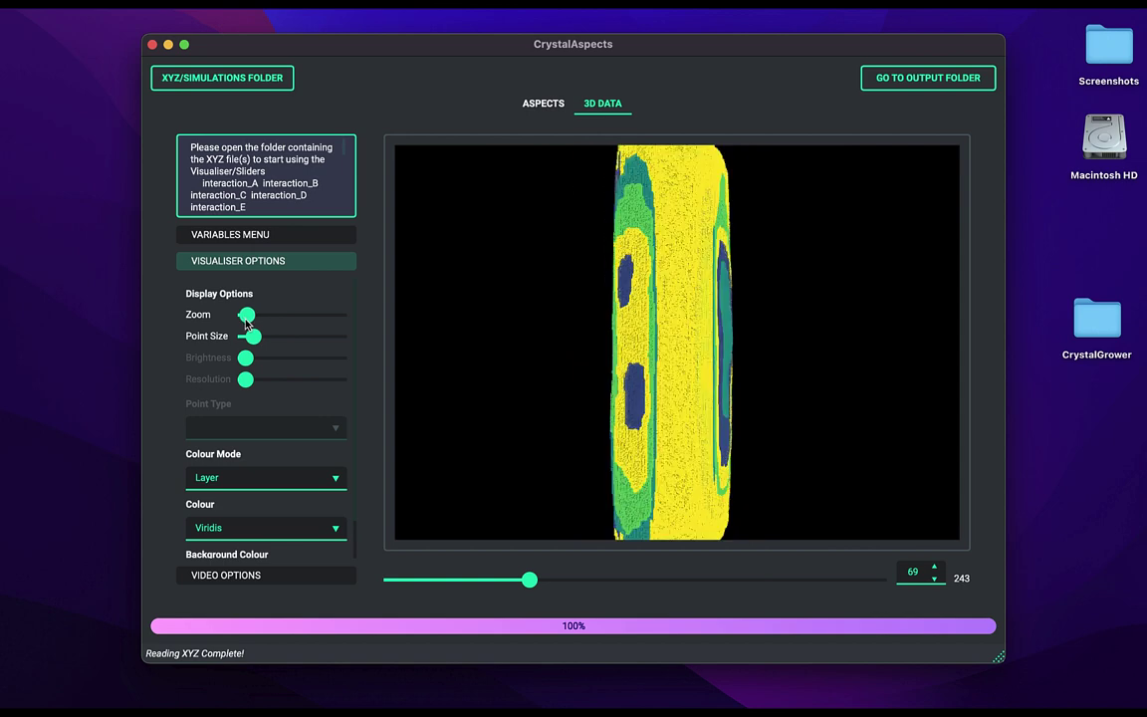
left_click(268, 478)
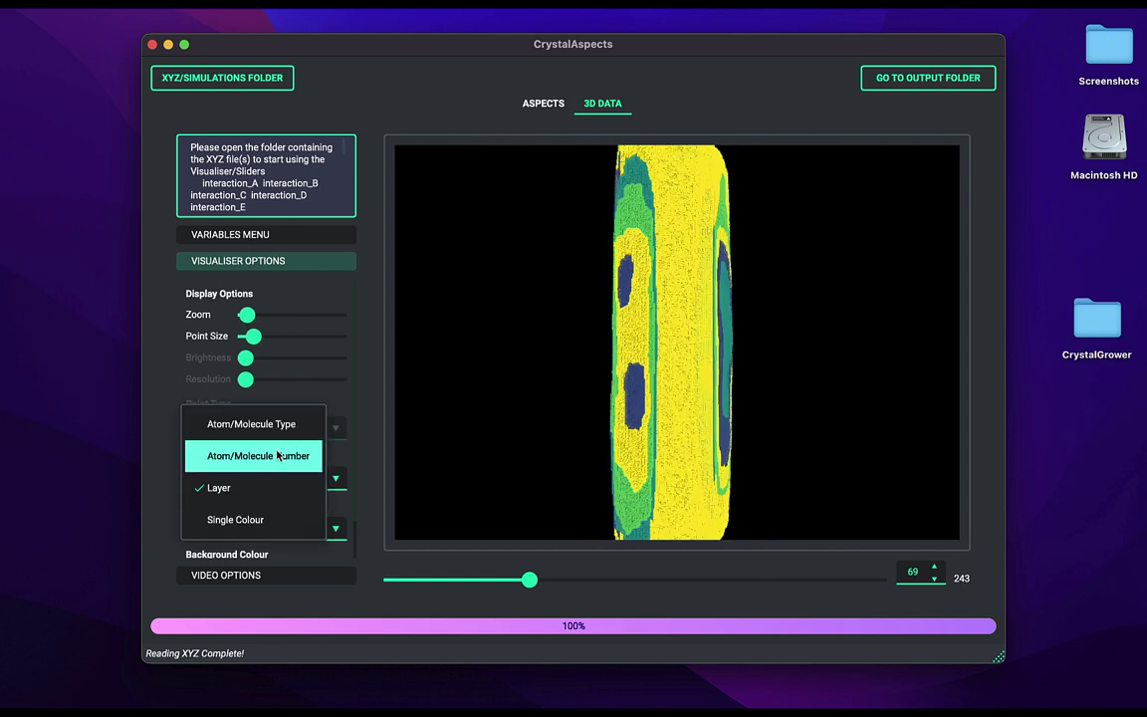
left_click(361, 474)
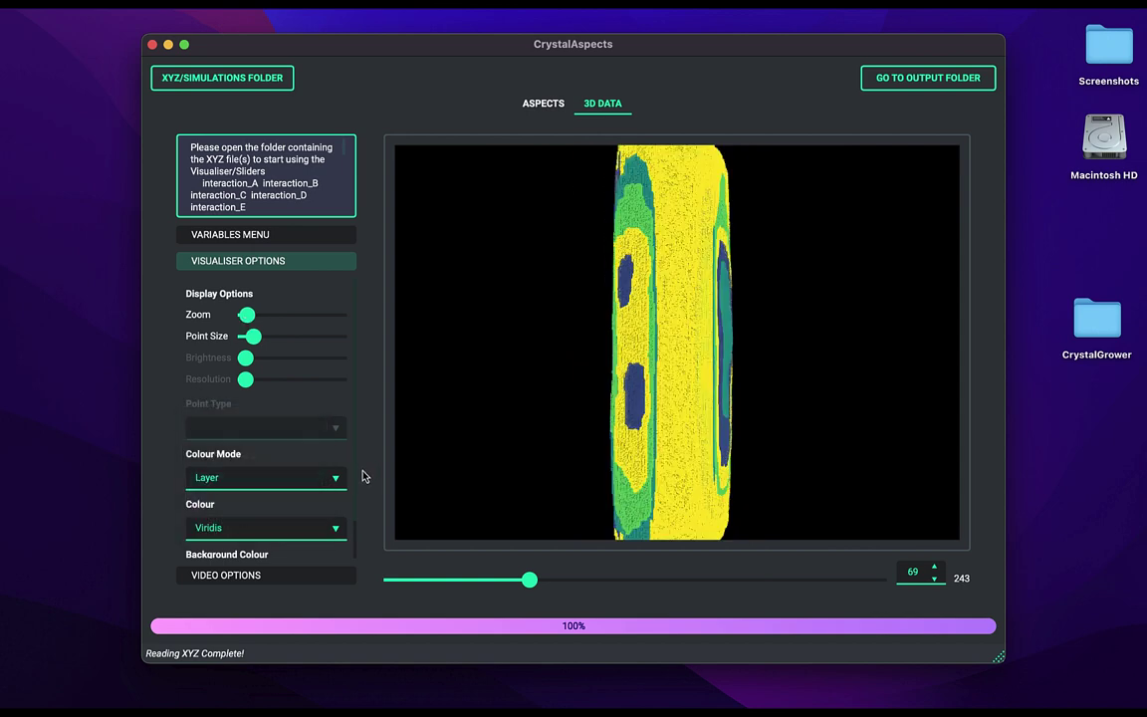
- Set Colour Mode to Atom/Molecule Number and rotate the crystal to a tilted face view
left_click(310, 478)
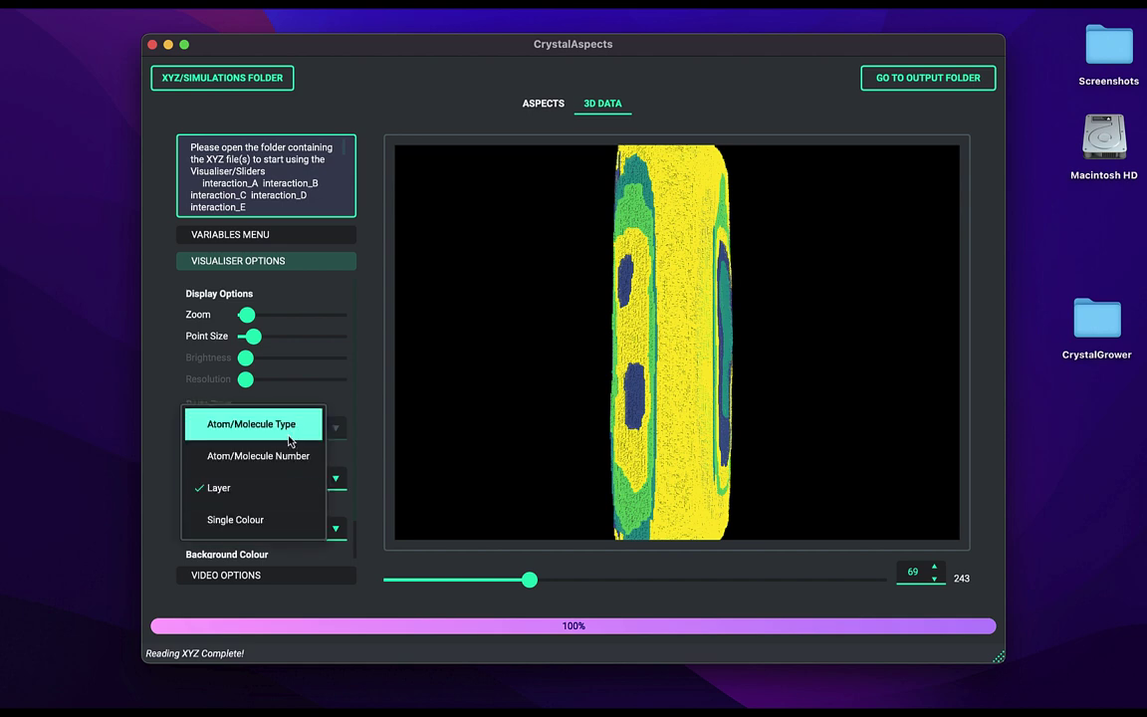
left_click(339, 480)
left_click(339, 482)
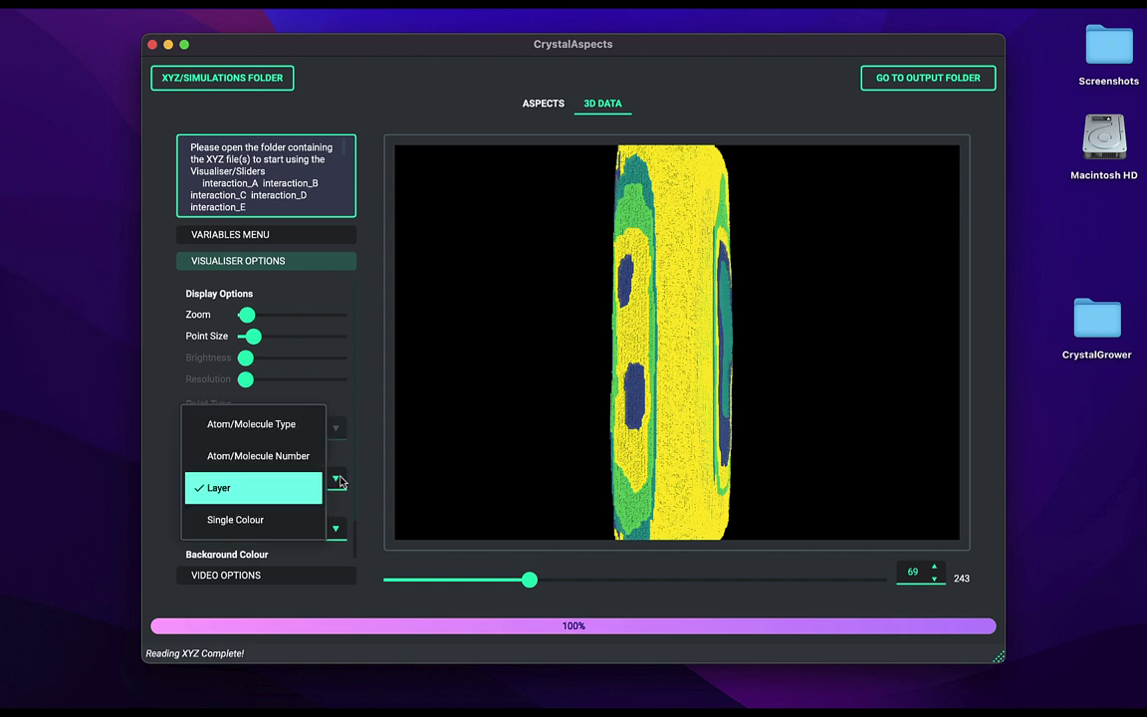
left_click(296, 520)
left_click(308, 478)
left_click(299, 427)
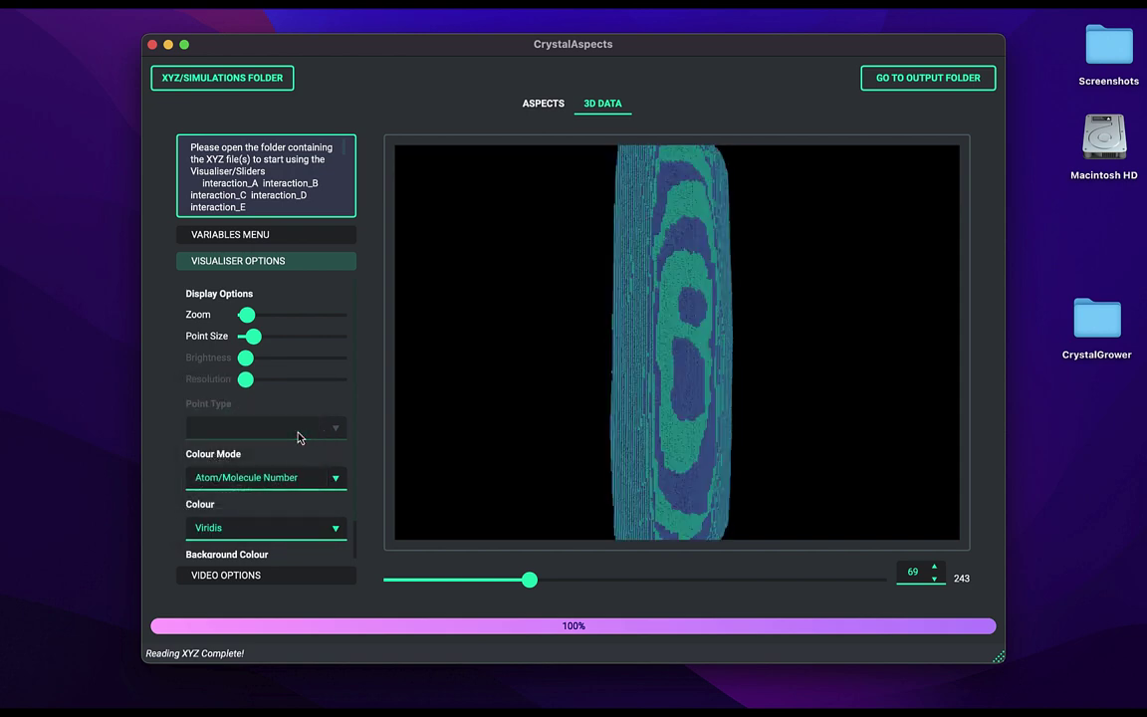
left_click_drag(598, 379, 652, 391)
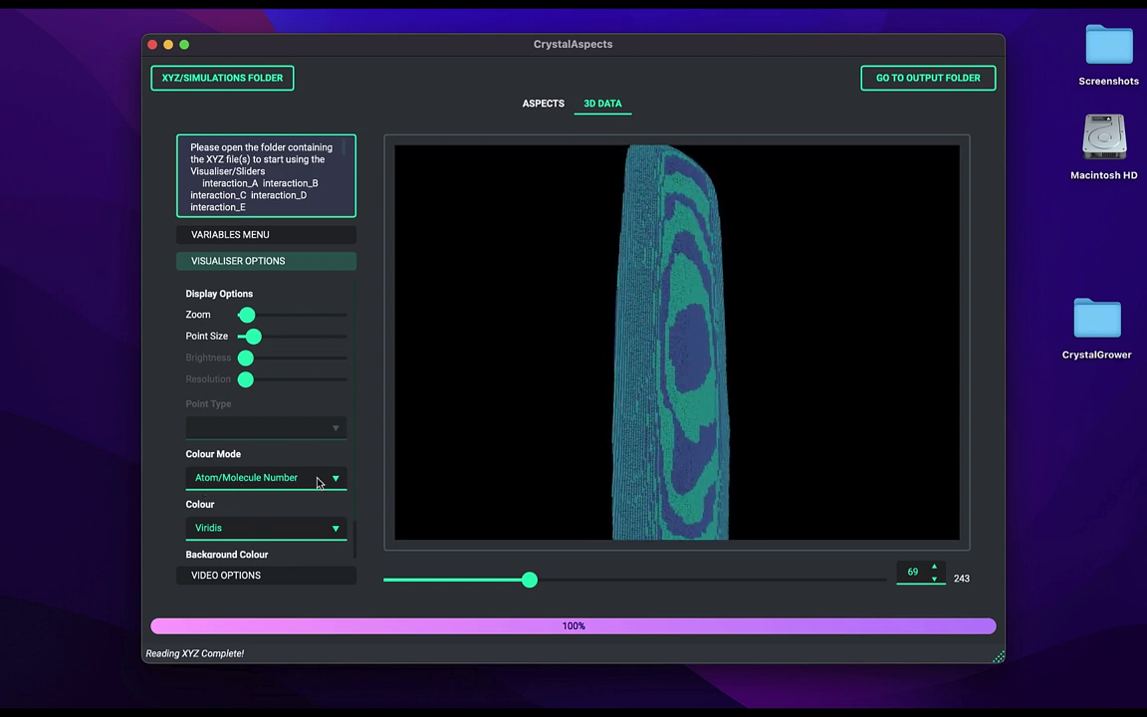
left_click_drag(698, 310, 709, 360)
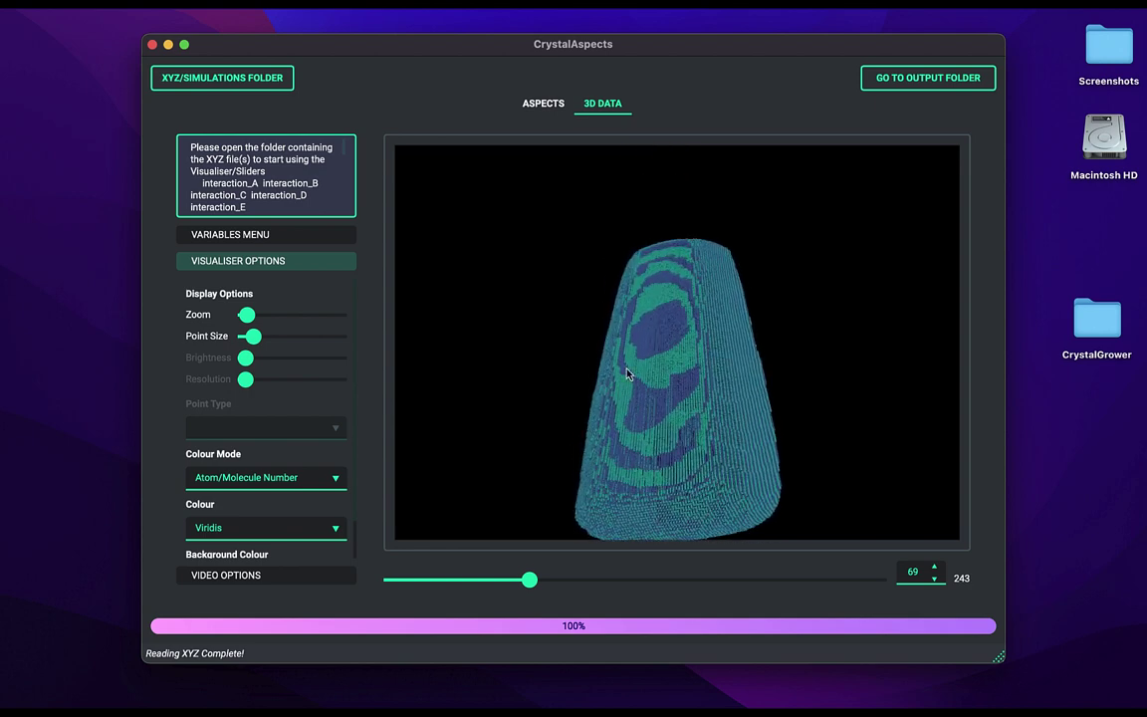
- Compare the Twilight, Magma and Inferno colour maps, settling on Twilight
left_click(327, 528)
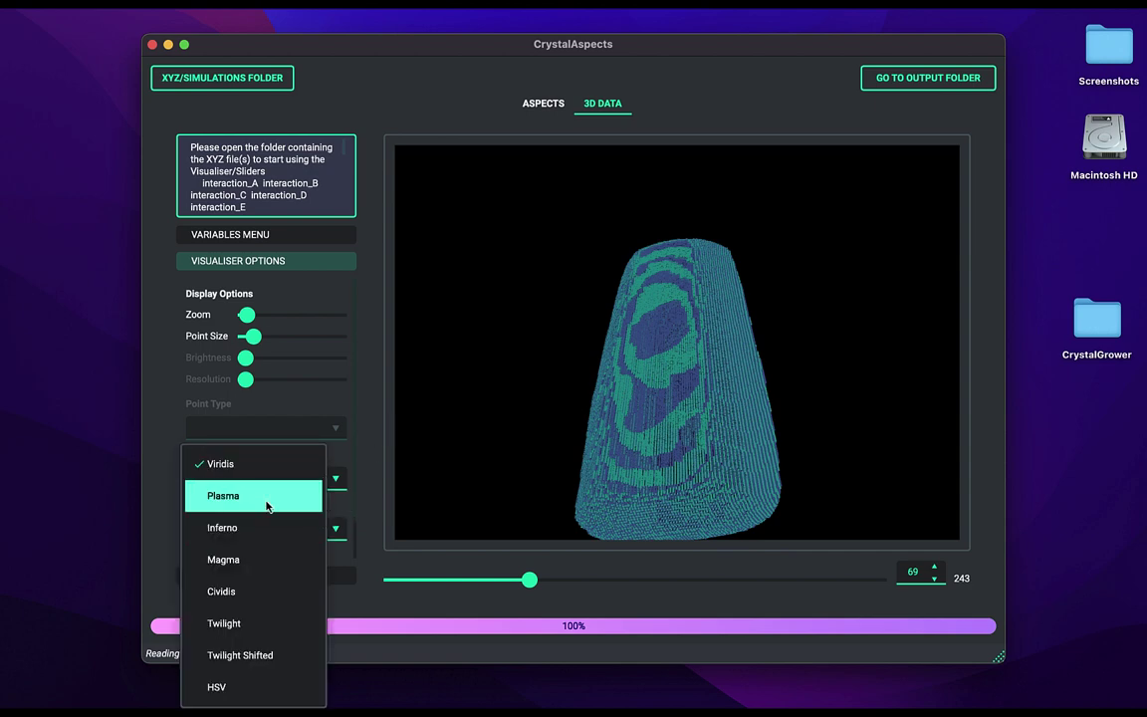
left_click(259, 623)
scroll(333, 512, "down", 2)
left_click(329, 486)
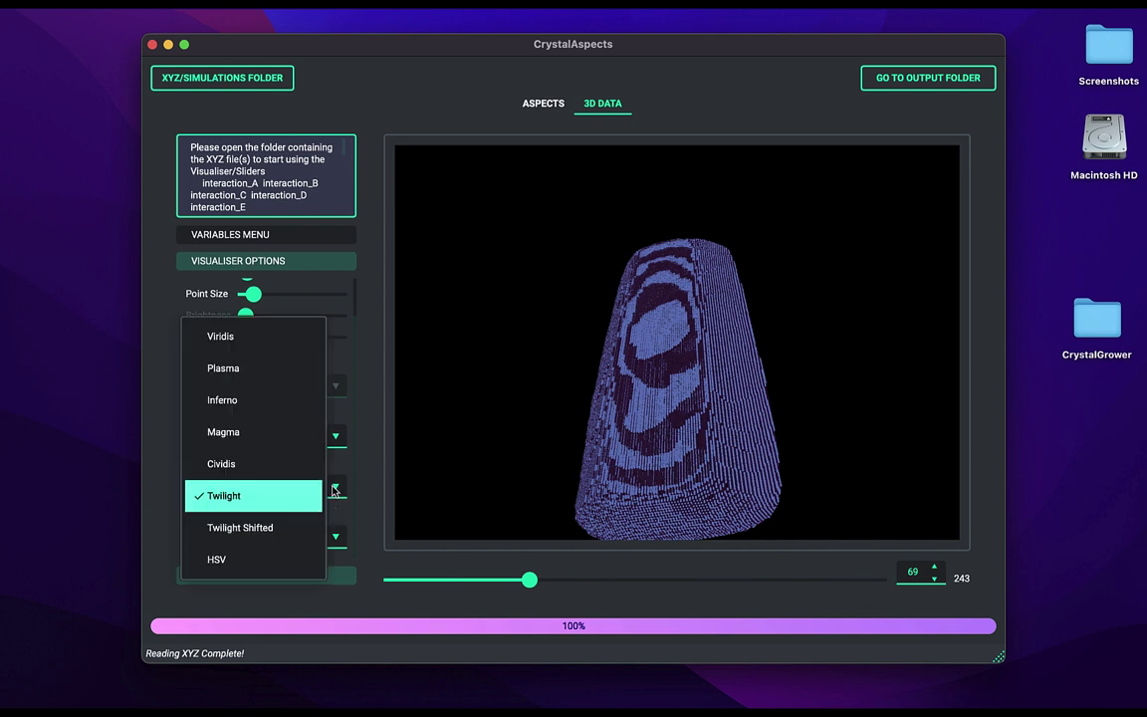
left_click(279, 451)
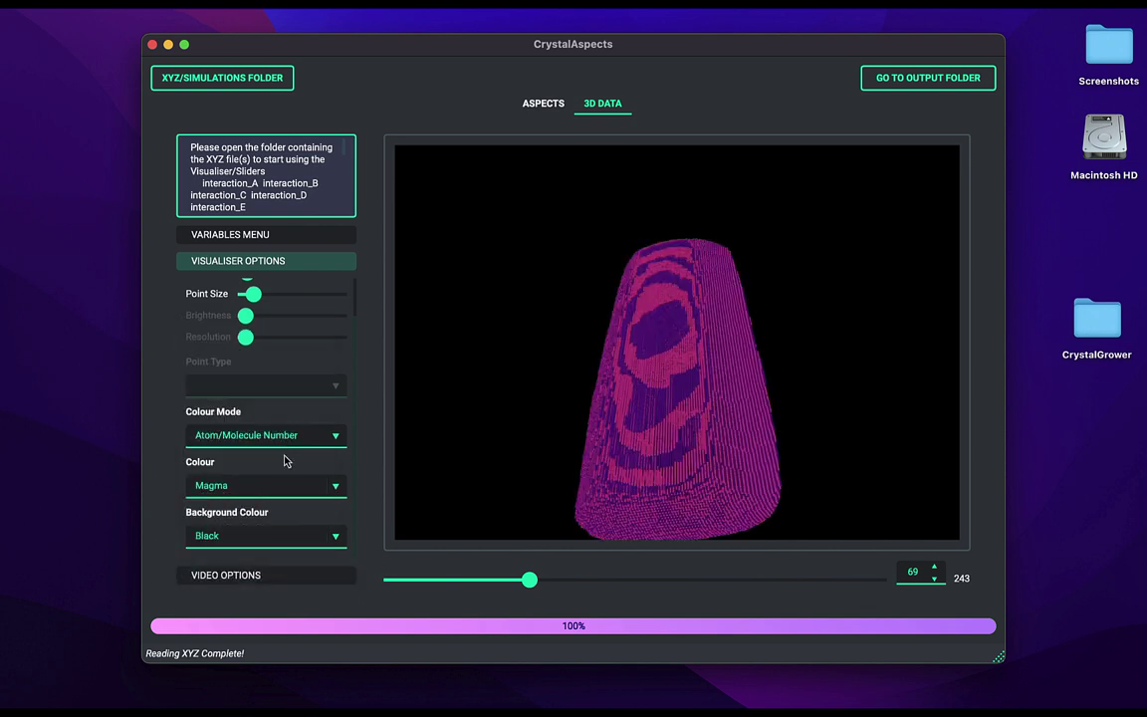
left_click(289, 483)
left_click(276, 463)
left_click(305, 485)
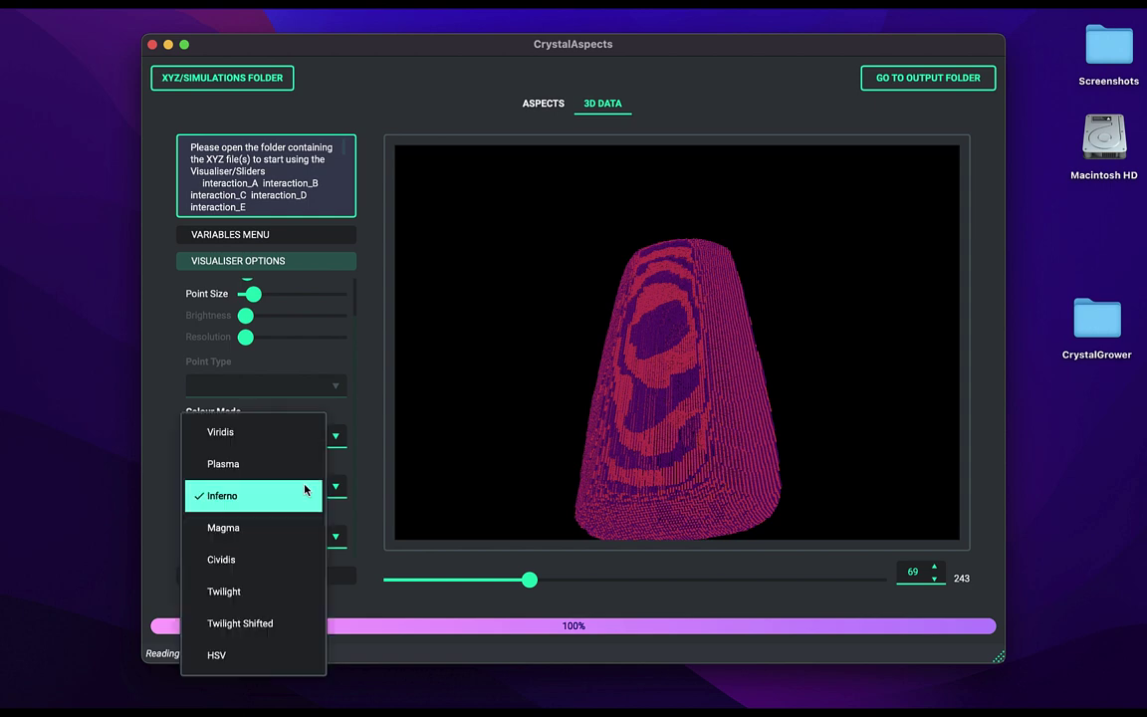
left_click(280, 598)
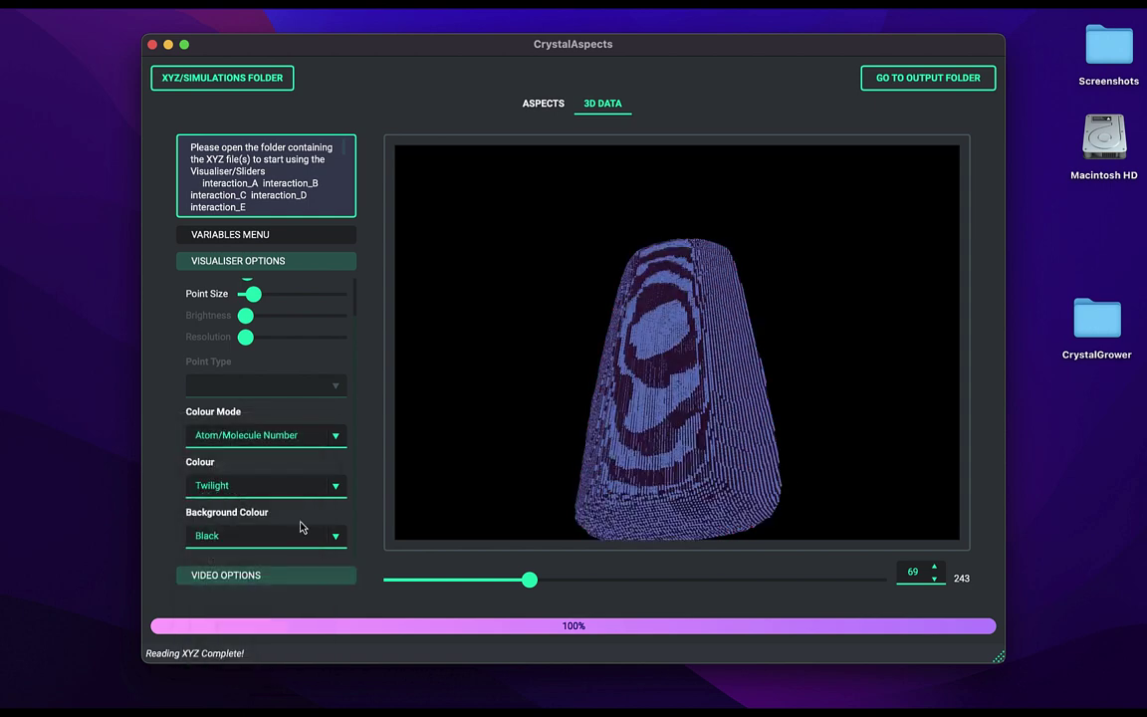
- Set the background colour to White and rotate the crystal to a tilted view
left_click(300, 534)
left_click(282, 511)
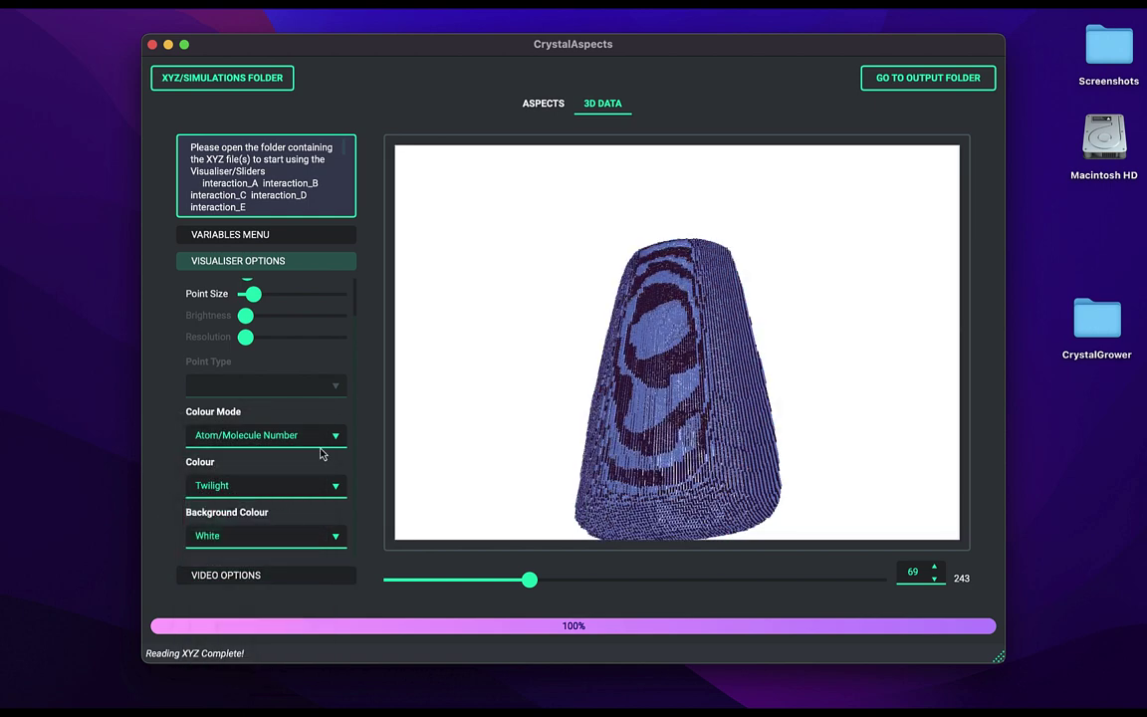
left_click_drag(548, 357, 664, 361)
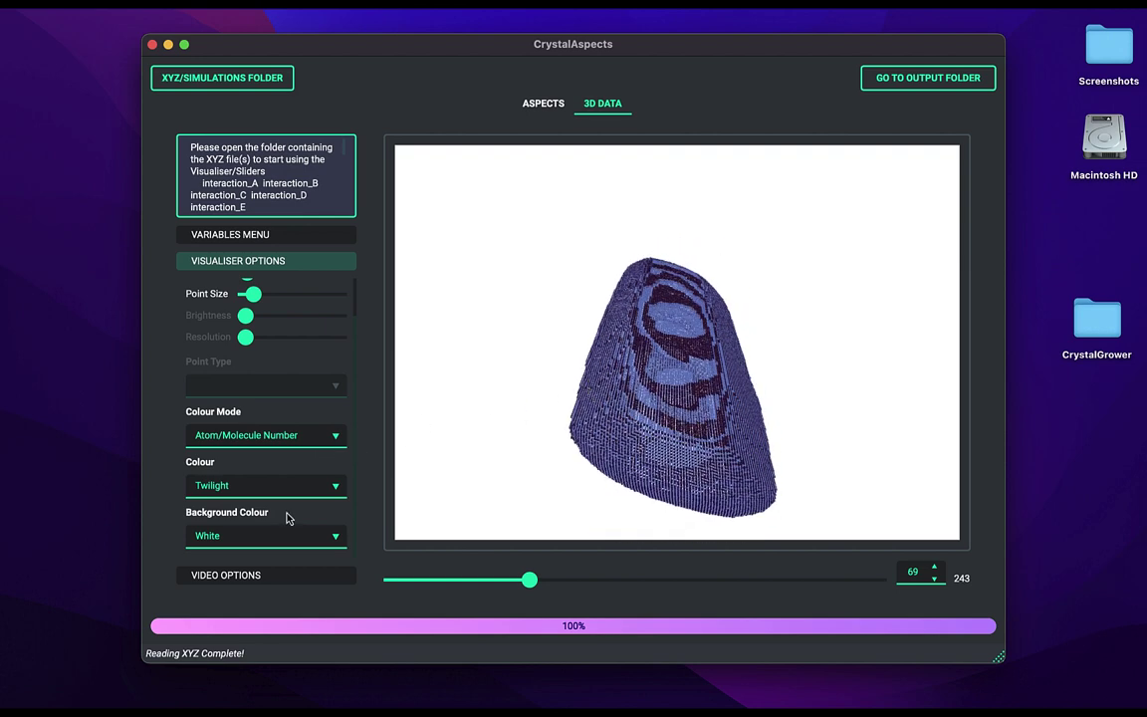
- Expand VIDEO OPTIONS to reveal the play, pause, start and end frame controls
left_click(265, 577)
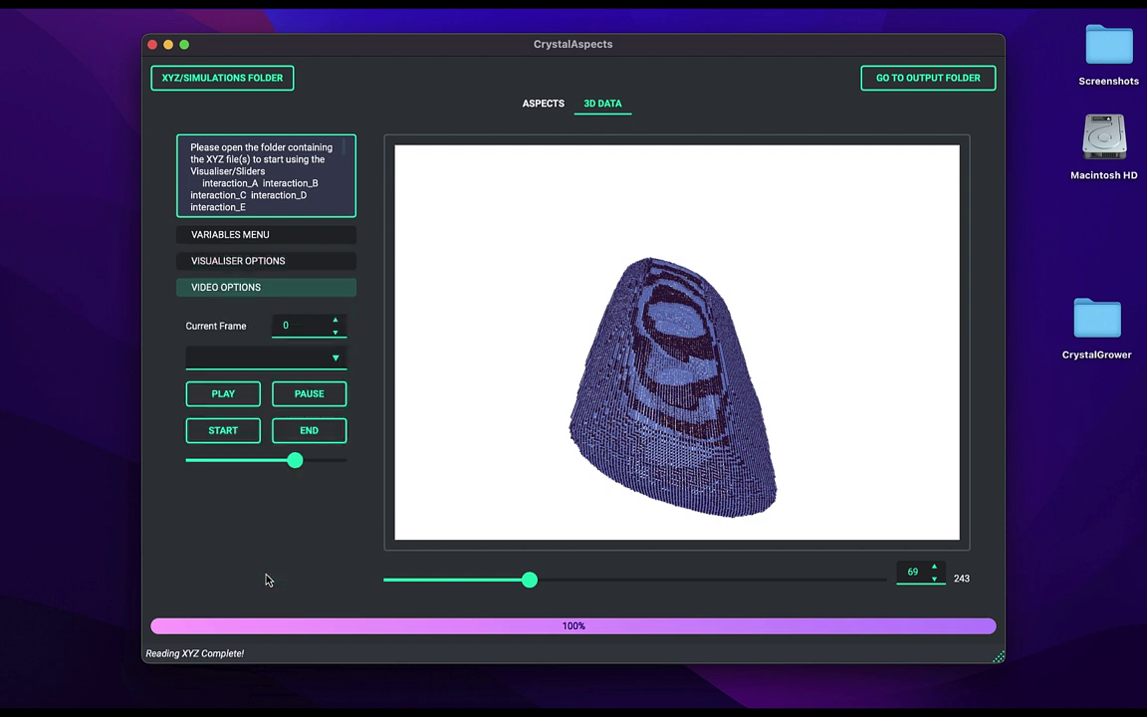